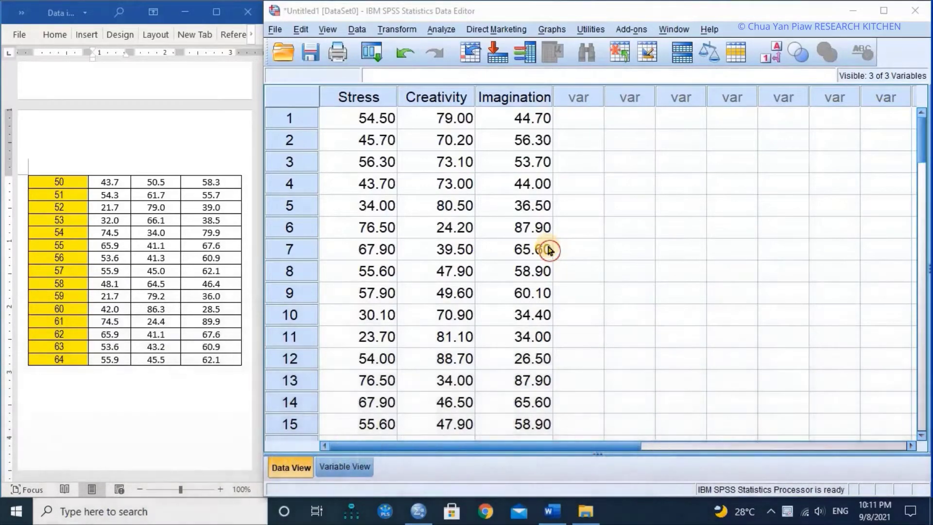
# Maximize the SPSS Data Editor window holding the Stress, Creativity and Imagination data
pyautogui.click(885, 13)
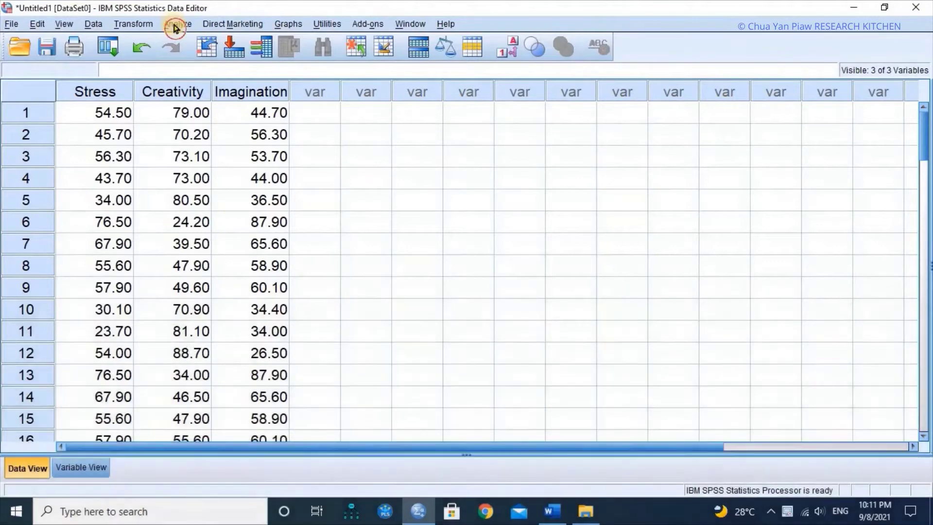
# Open Descriptives and move Stress, Creativity and Imagination into the Variable(s) list
pyautogui.click(175, 25)
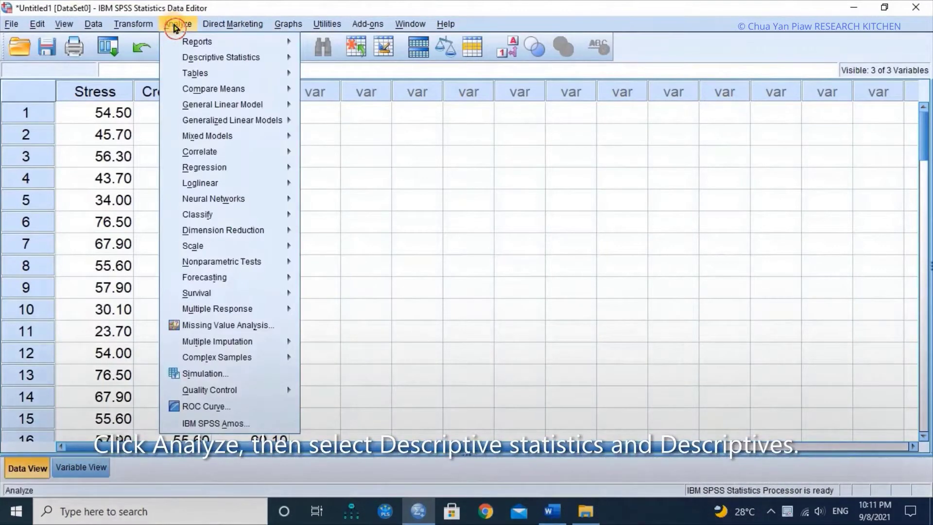
pyautogui.moveTo(194, 57)
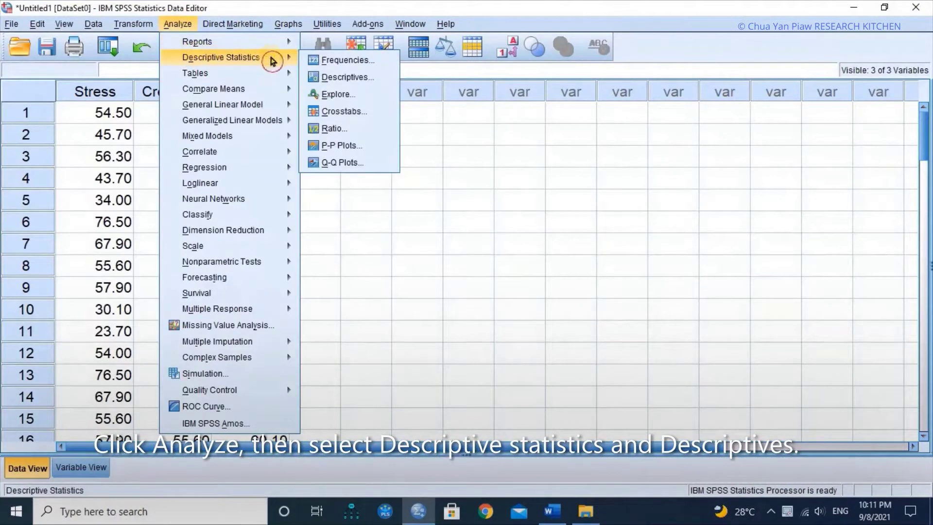
pyautogui.click(323, 78)
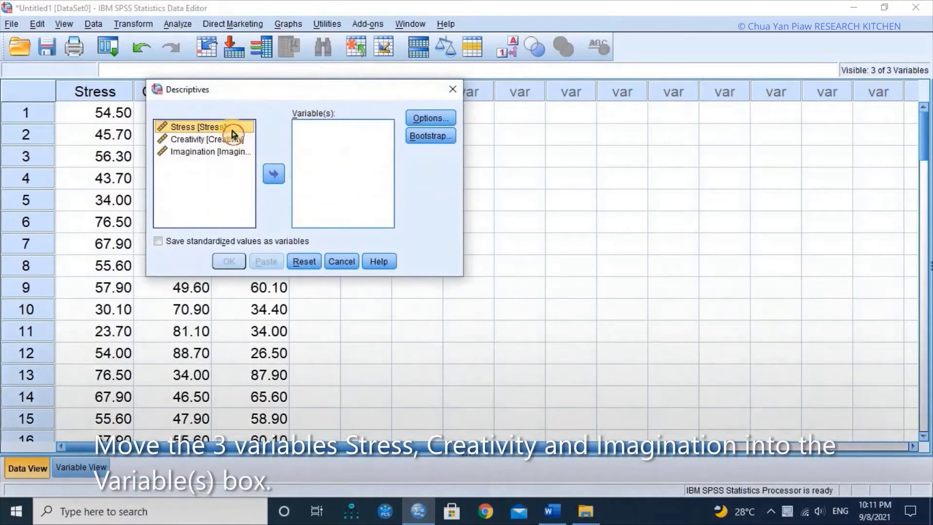
pyautogui.hotkey('shift', 'Down')
pyautogui.hotkey('shift', 'Down')
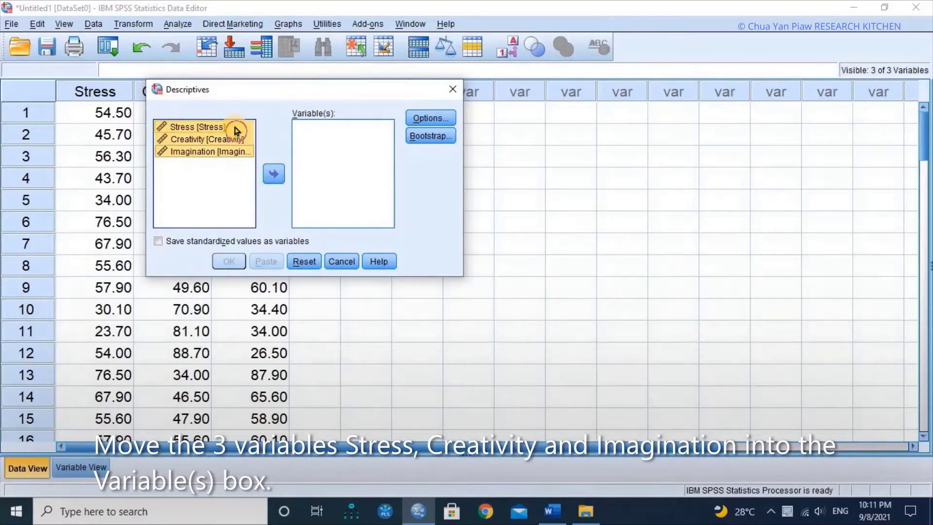
pyautogui.click(272, 174)
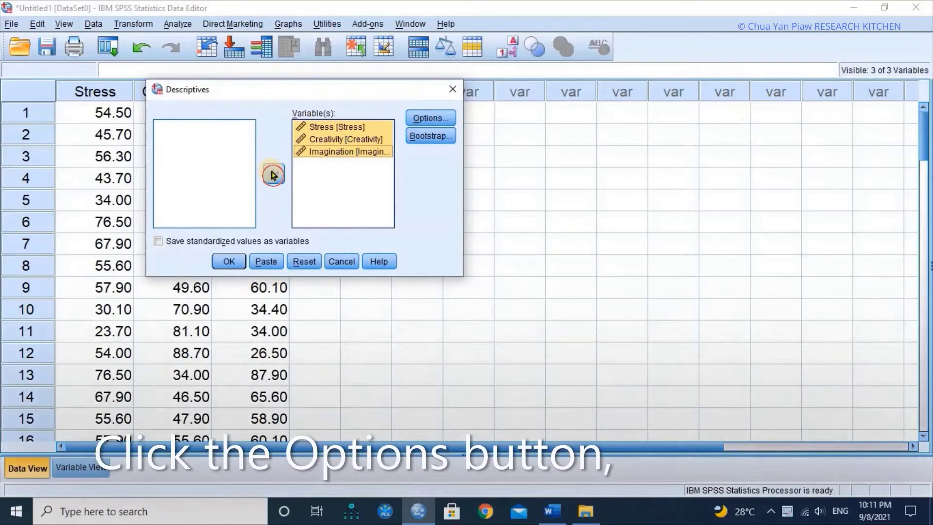
# Run Descriptives with only skewness and kurtosis, unchecking mean, std. deviation, minimum and maximum
pyautogui.click(430, 118)
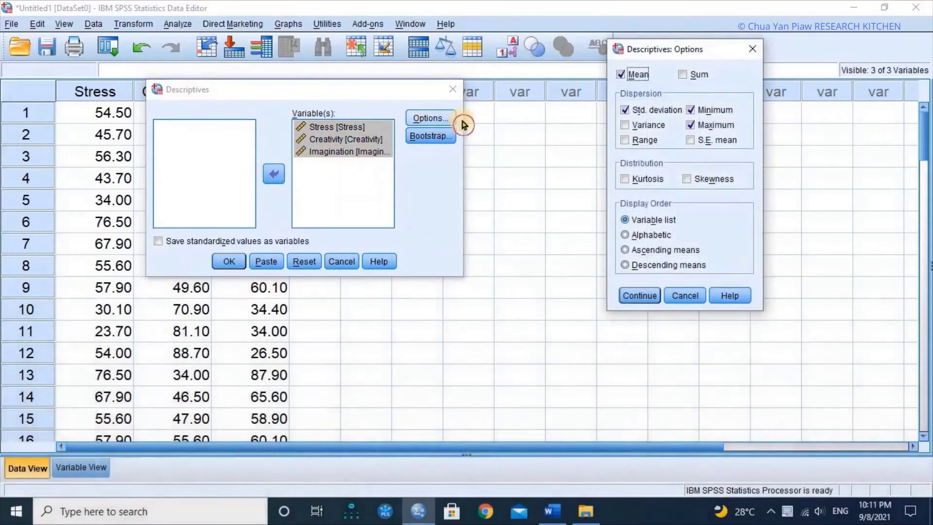
pyautogui.click(624, 179)
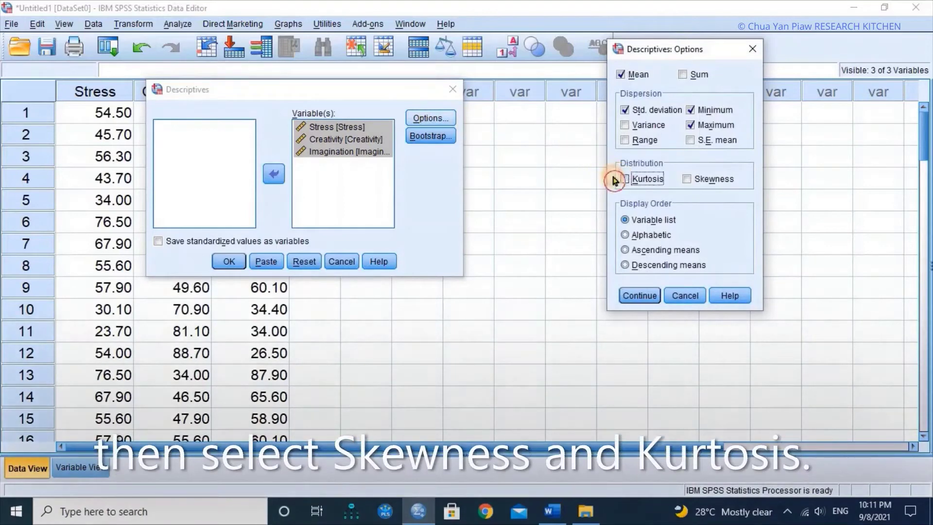
pyautogui.moveTo(688, 179); pyautogui.dragTo(661, 150)
pyautogui.click(624, 110)
pyautogui.click(690, 110)
pyautogui.click(689, 125)
pyautogui.click(621, 74)
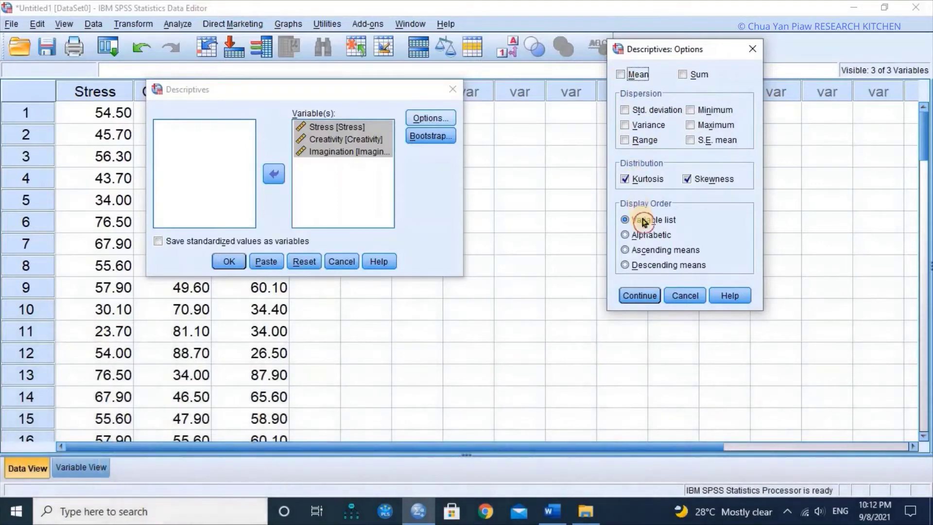
pyautogui.click(634, 297)
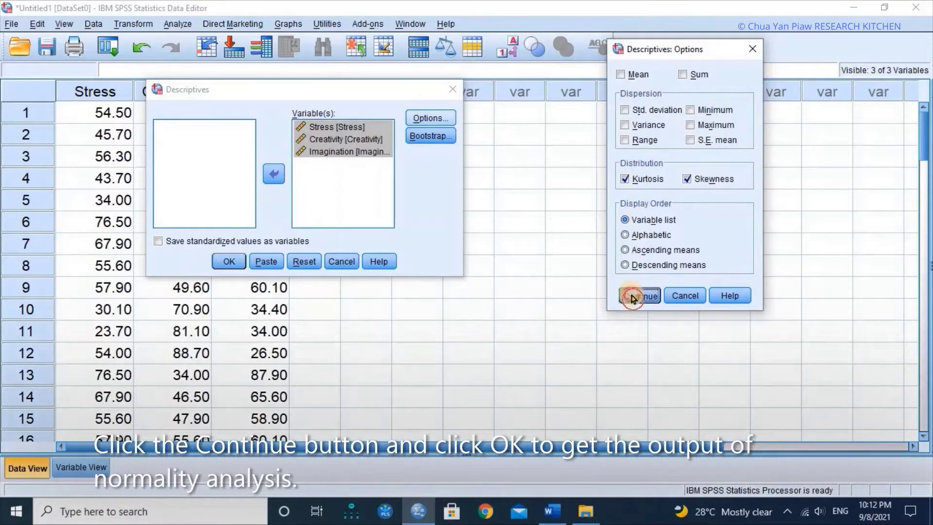
pyautogui.click(227, 270)
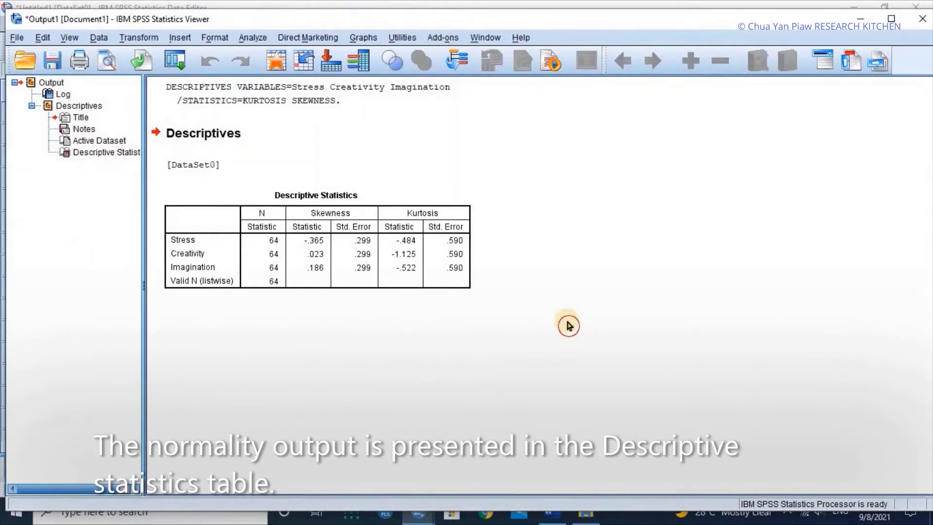
# Maximize the Output Viewer to review the skewness and kurtosis table
pyautogui.press('super+Up')
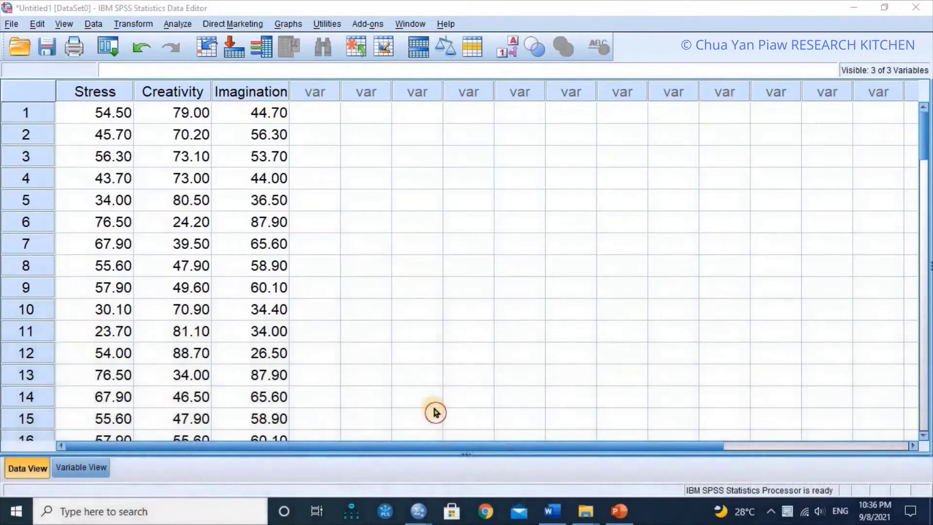
# Draw a legacy simple scatterplot with Stress on the Y axis and Creativity on the X axis
pyautogui.click(291, 25)
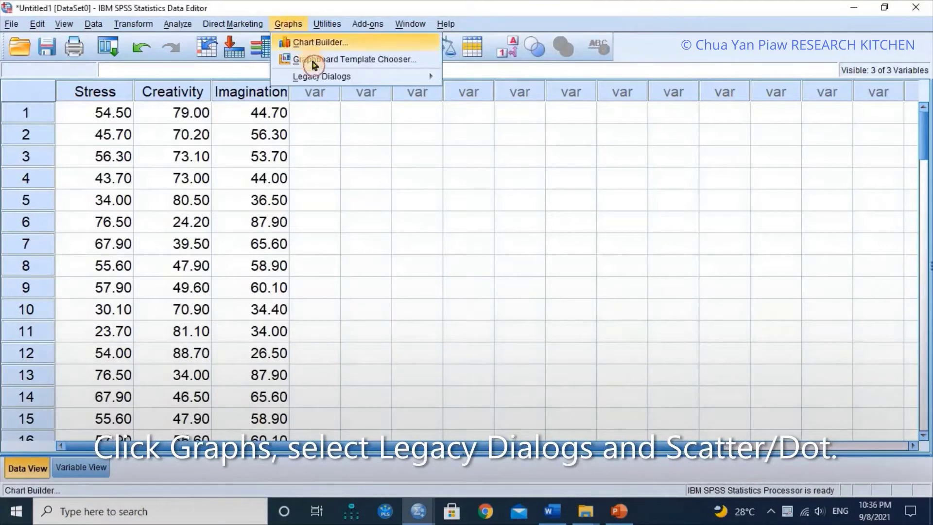
pyautogui.moveTo(318, 78)
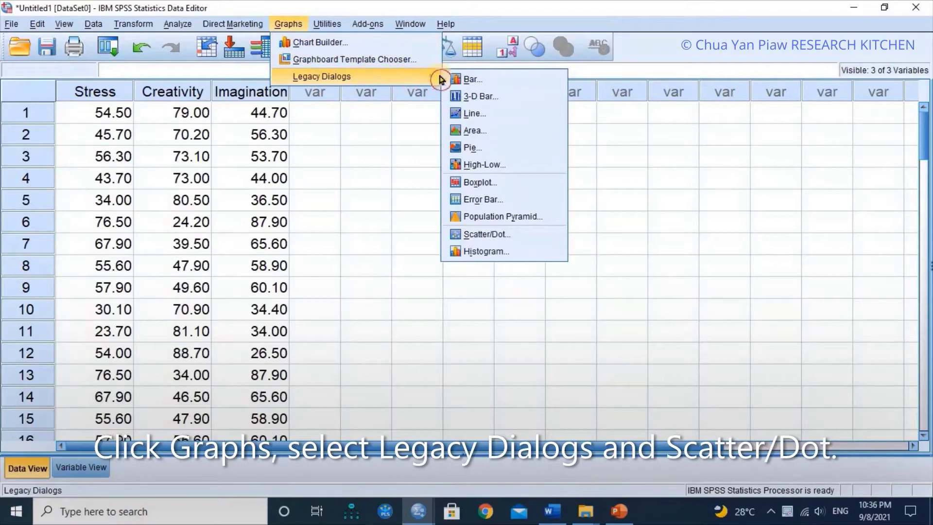
pyautogui.click(488, 235)
pyautogui.click(385, 234)
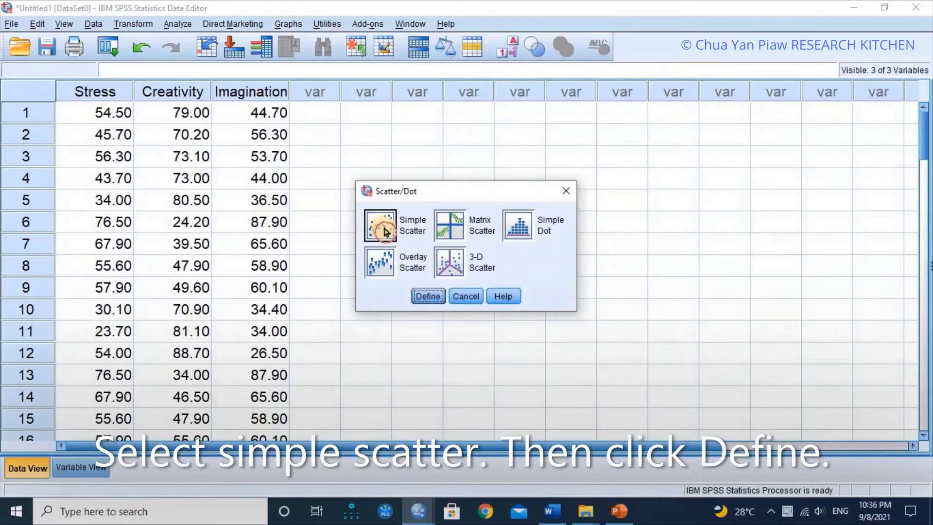
pyautogui.click(387, 231)
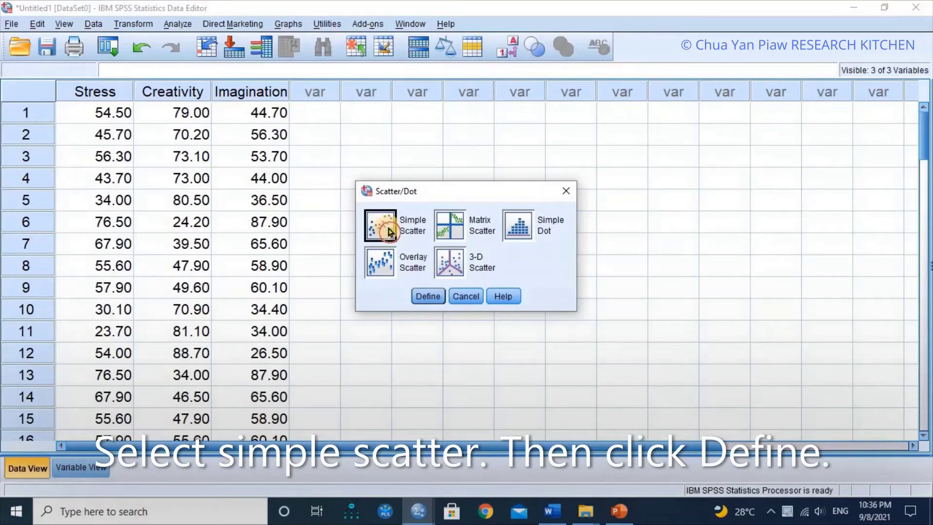
pyautogui.click(429, 298)
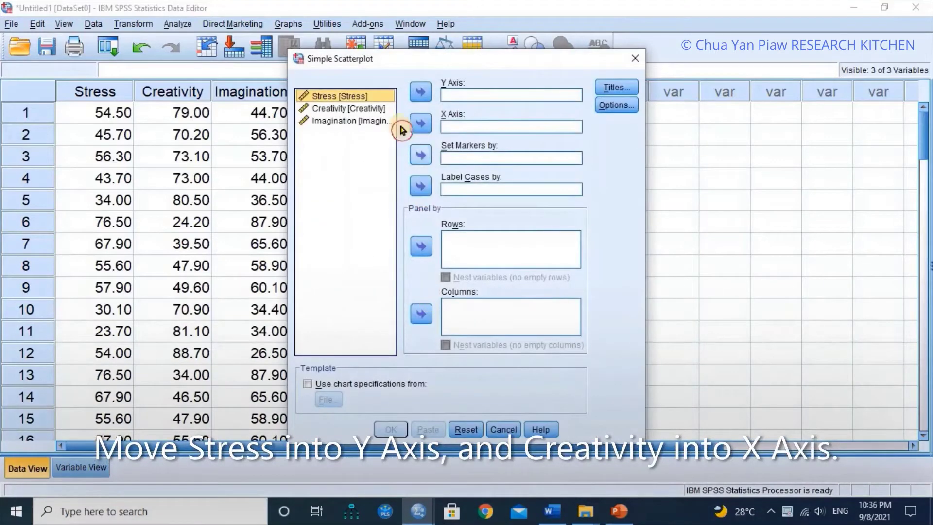
pyautogui.click(350, 104)
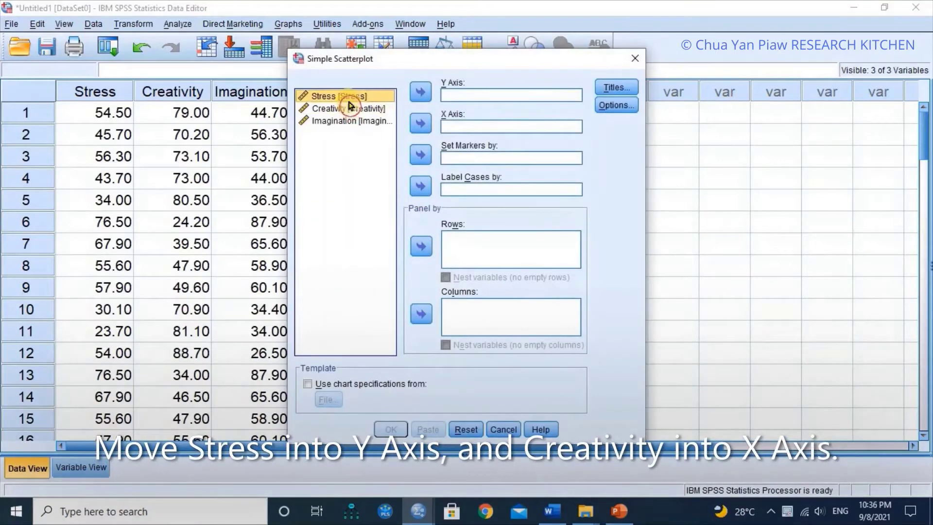
pyautogui.click(421, 93)
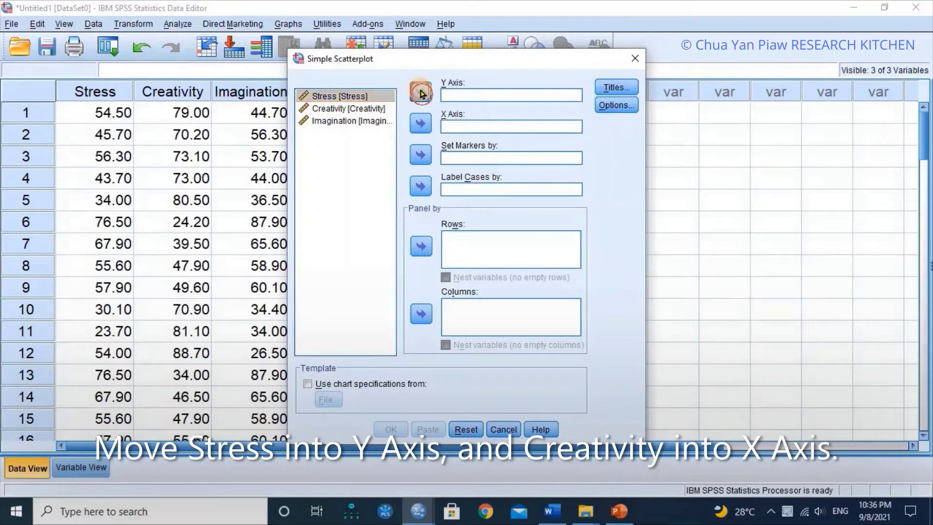
pyautogui.click(375, 99)
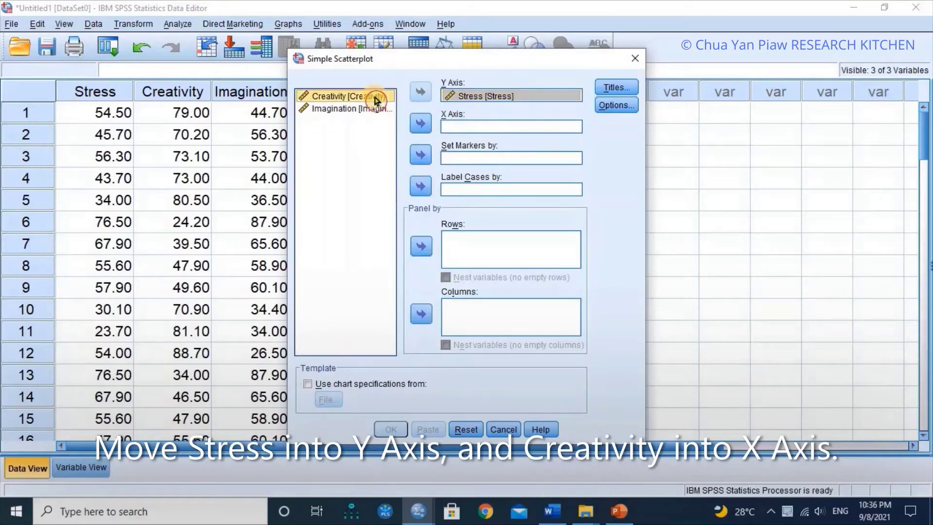
pyautogui.click(421, 126)
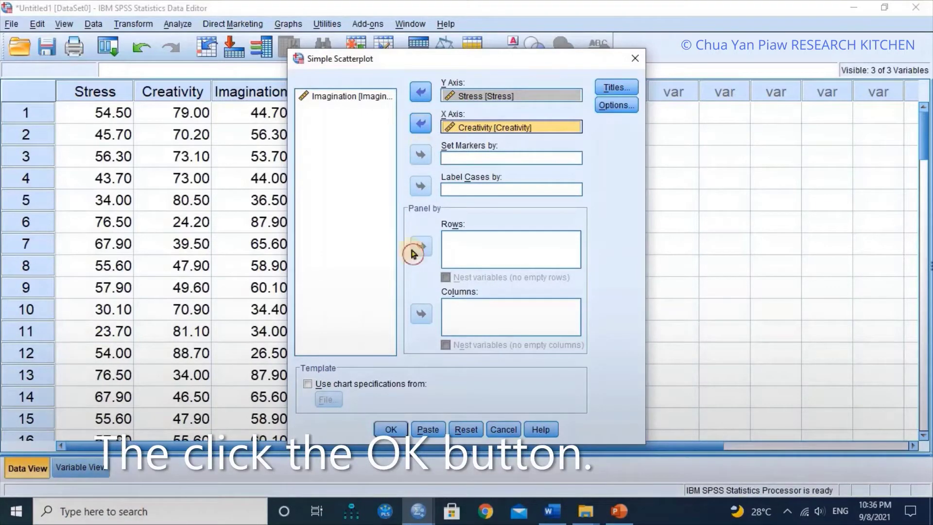
pyautogui.click(396, 429)
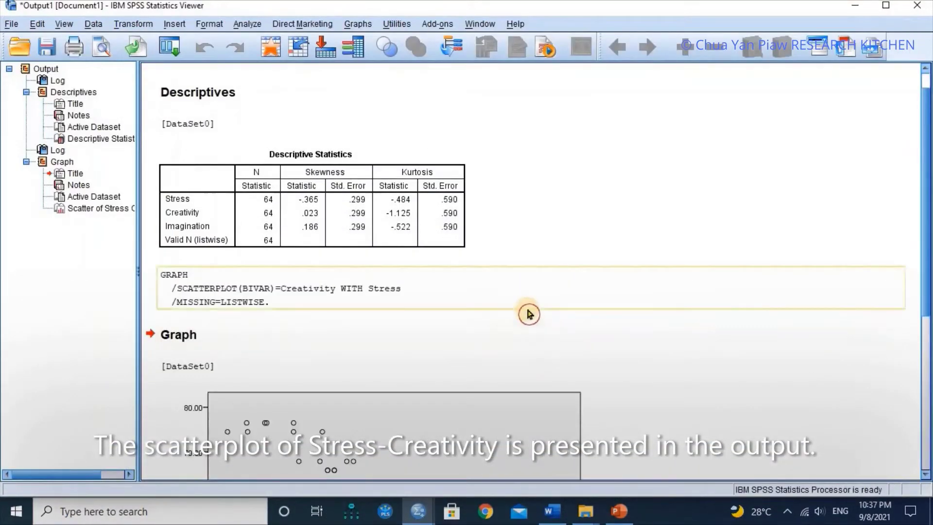
pyautogui.scroll(-3, 530, 316)
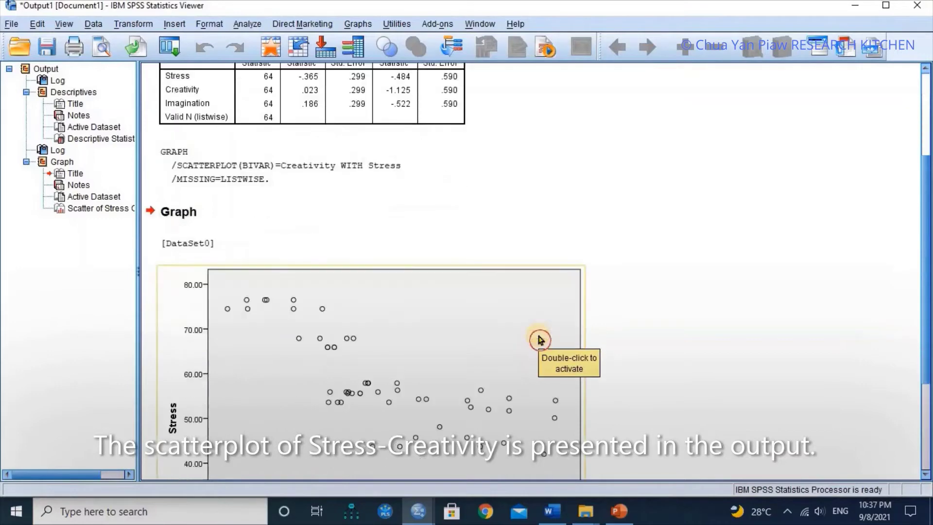
pyautogui.scroll(-3, 539, 340)
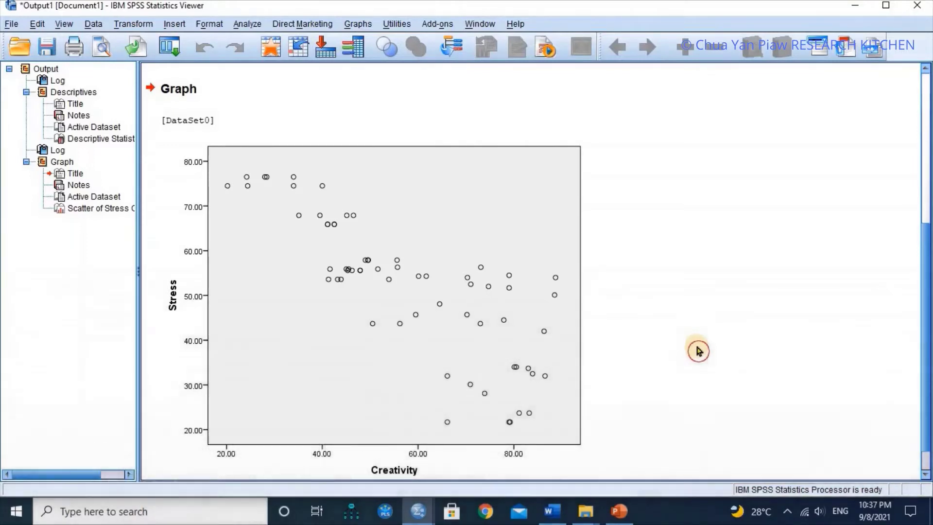
# Draw a simple scatterplot of Stress against Imagination, replacing Creativity on the X axis
pyautogui.click(357, 25)
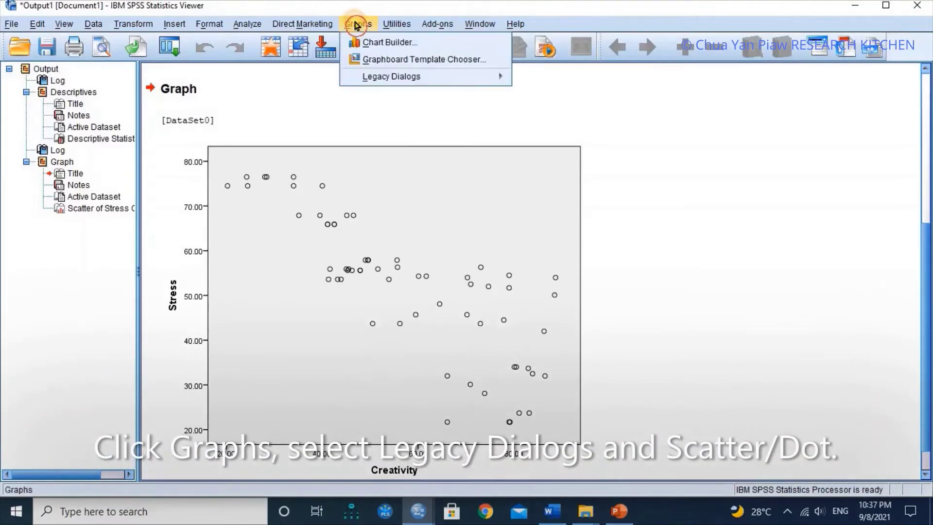
pyautogui.moveTo(398, 78)
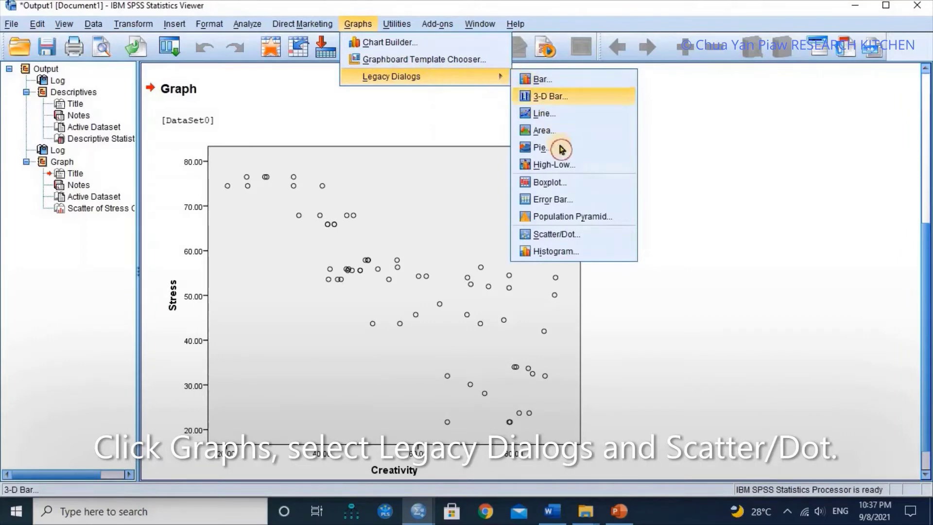
pyautogui.click(556, 234)
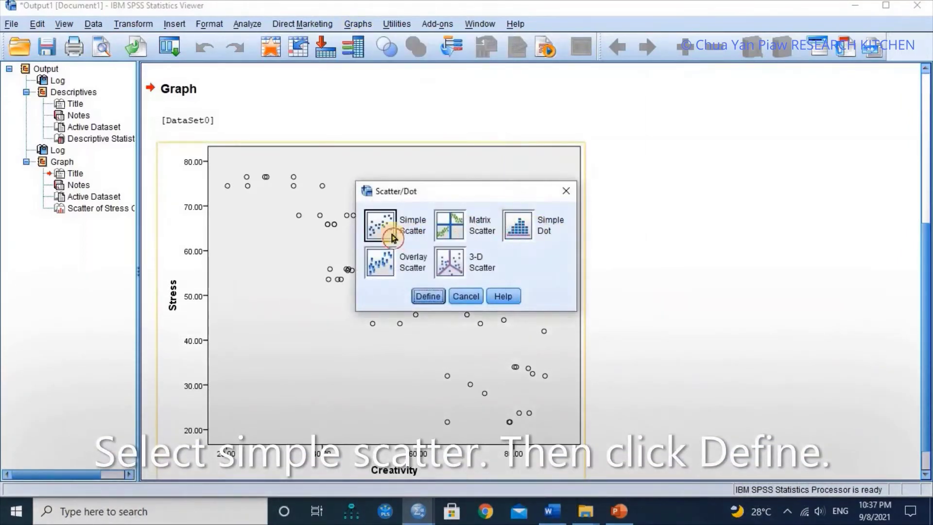
pyautogui.click(429, 298)
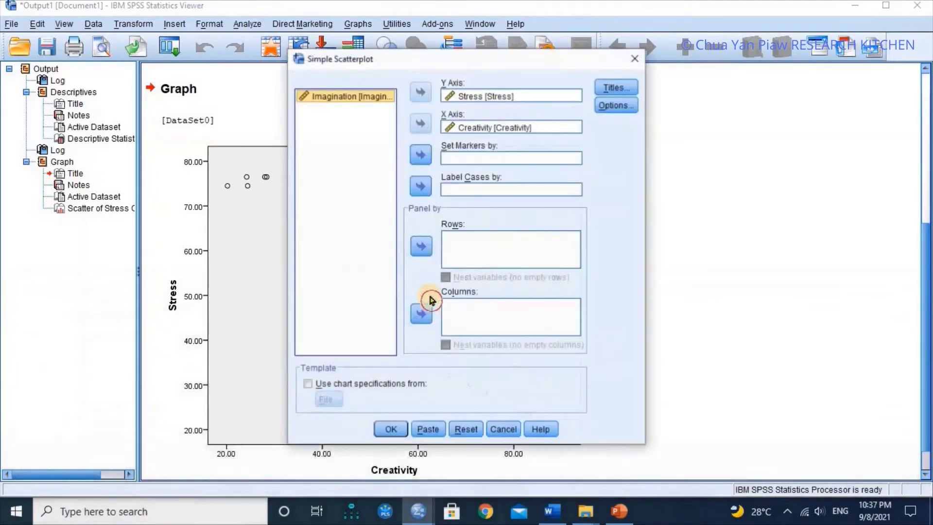
pyautogui.click(461, 130)
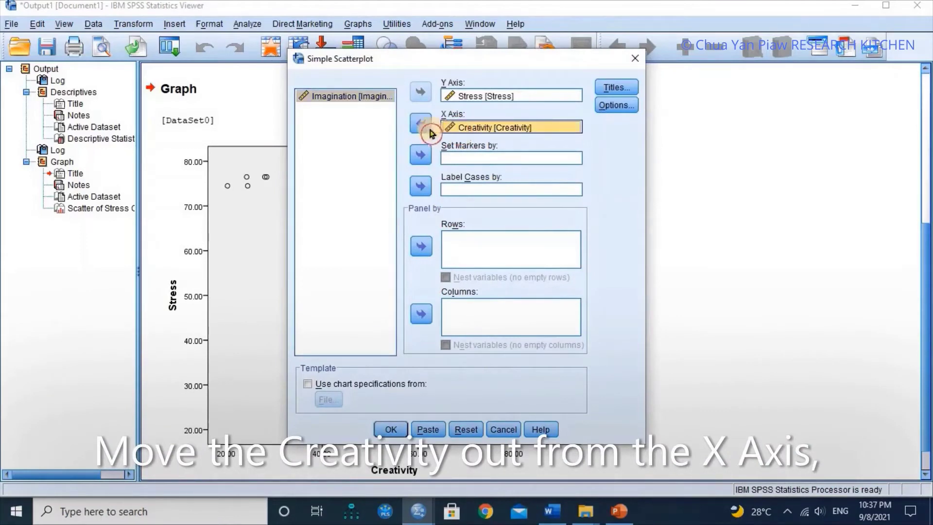
pyautogui.click(421, 129)
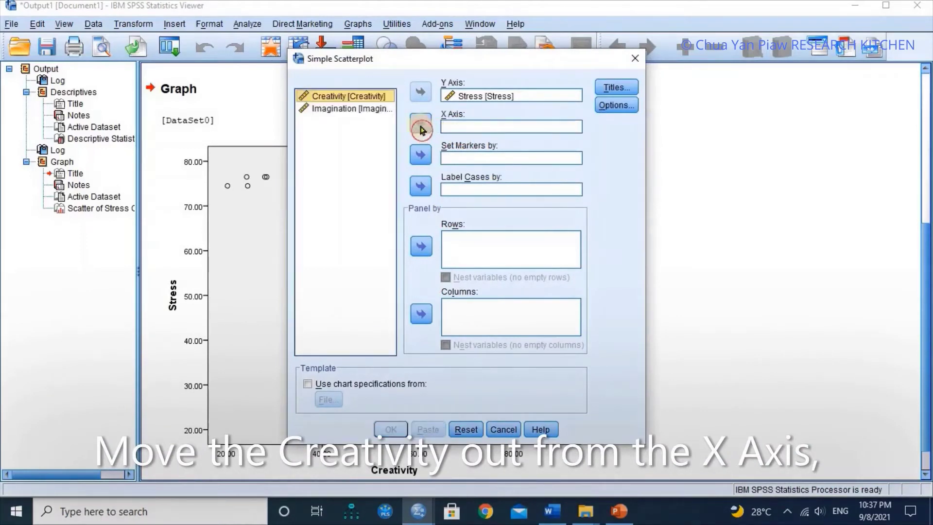
pyautogui.click(364, 109)
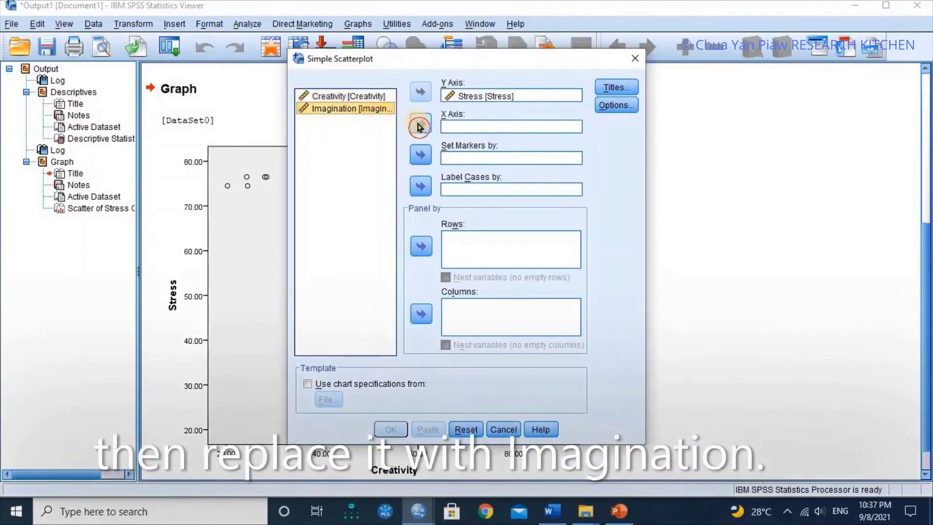
pyautogui.click(421, 127)
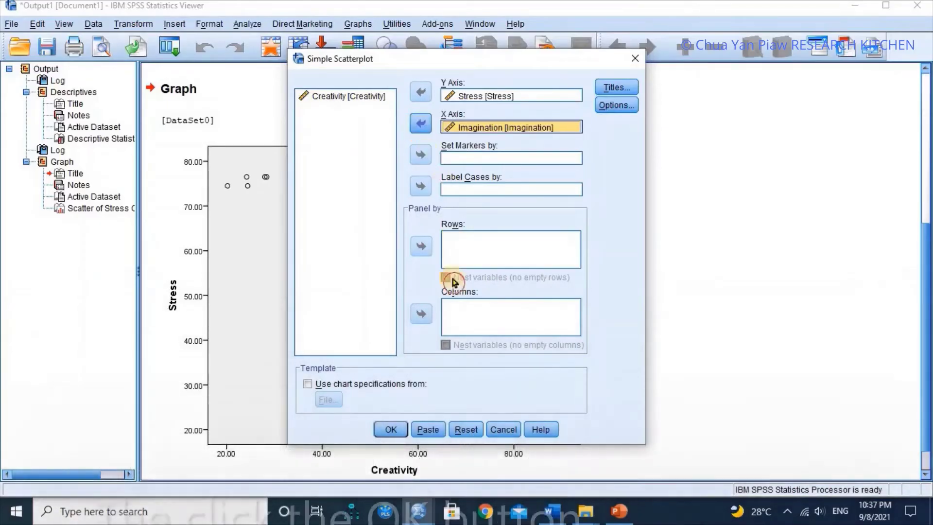
pyautogui.click(400, 428)
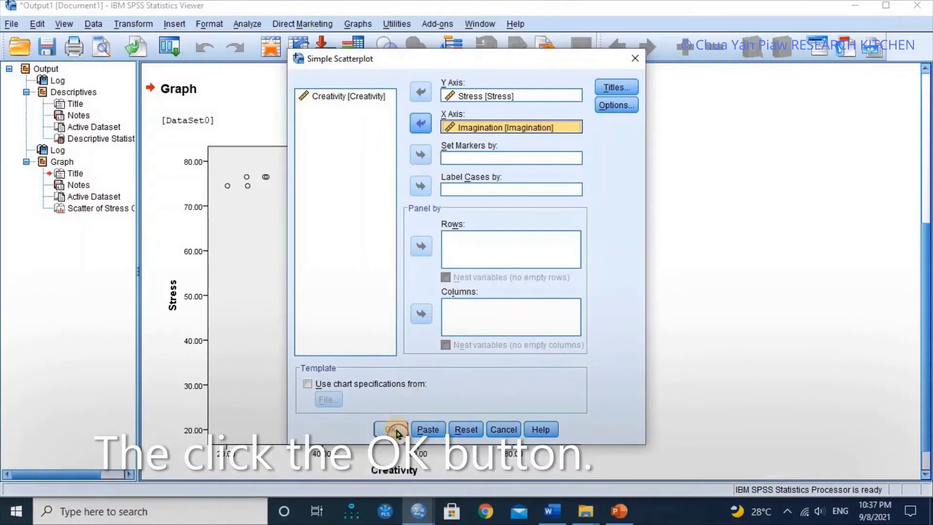
pyautogui.click(395, 432)
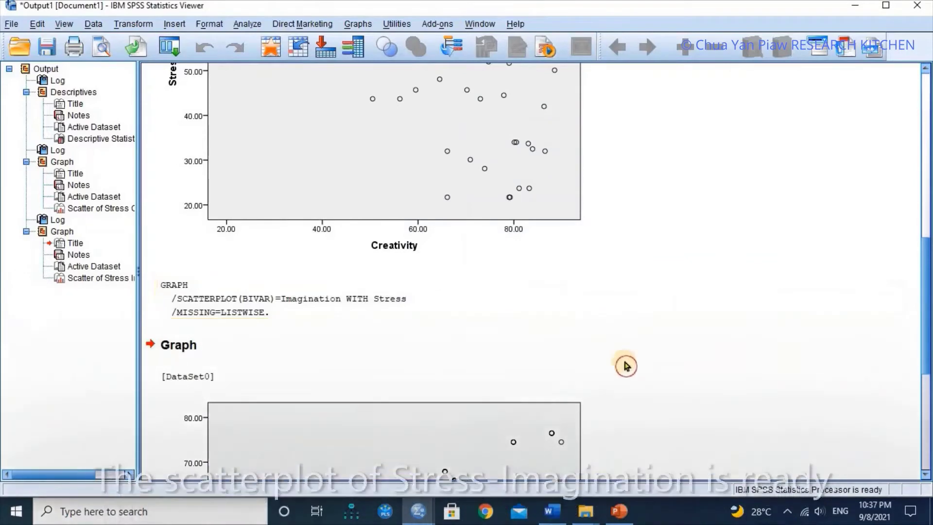
pyautogui.click(642, 375)
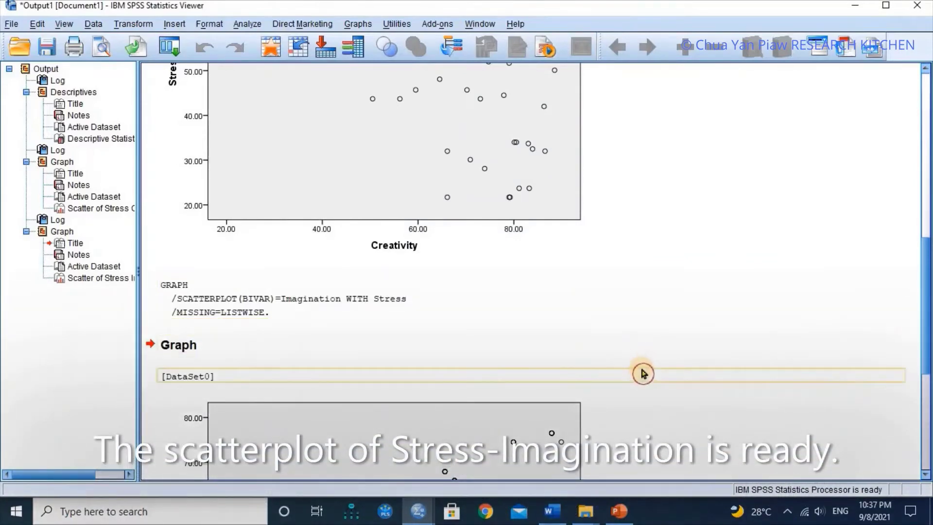
pyautogui.scroll(-5, 642, 374)
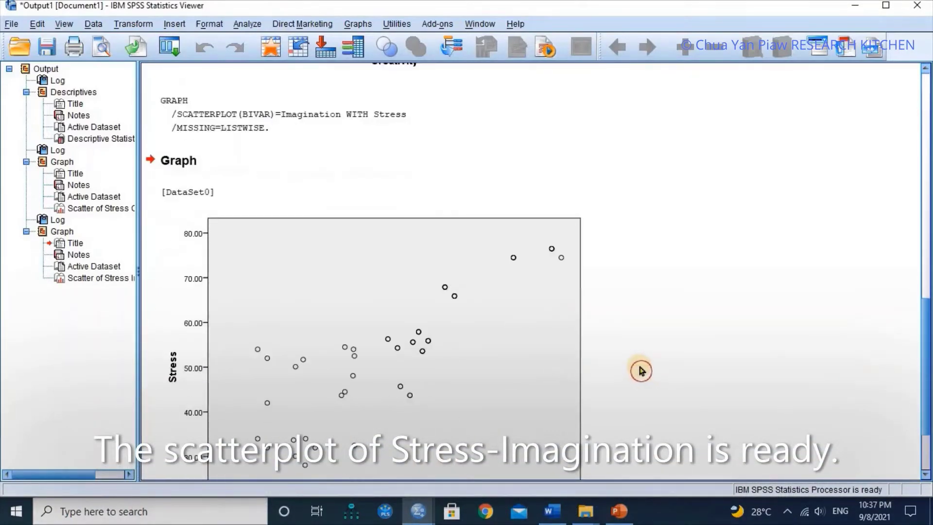
pyautogui.scroll(-3, 641, 371)
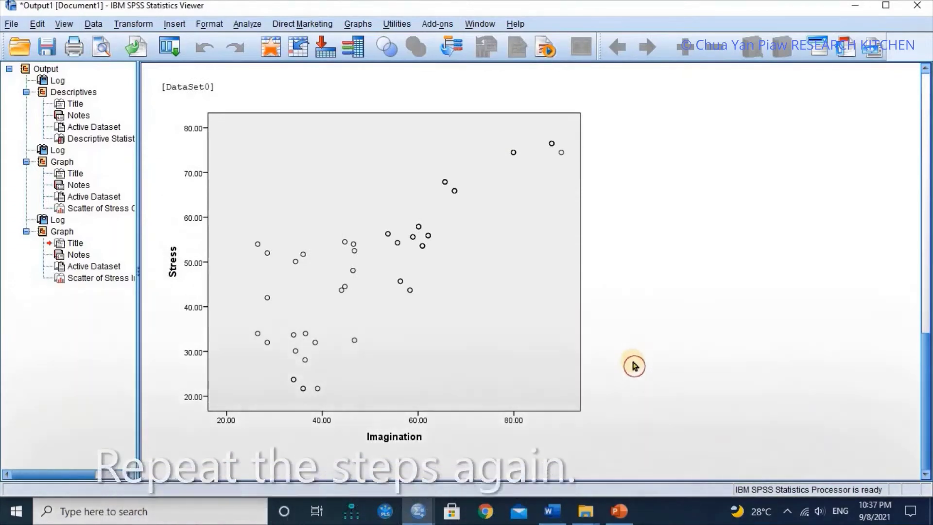
# Draw a simple scatterplot of Creativity against Imagination, replacing Stress on the Y axis
pyautogui.click(359, 25)
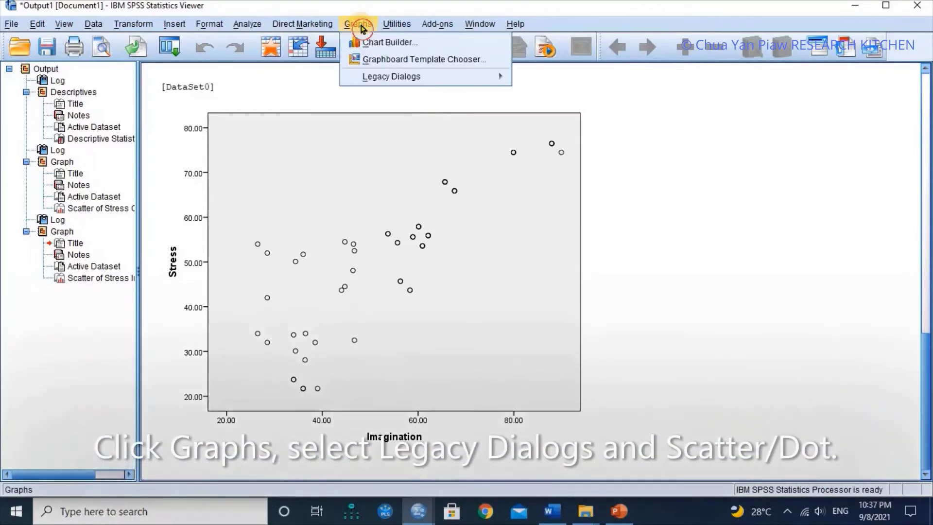
pyautogui.click(376, 75)
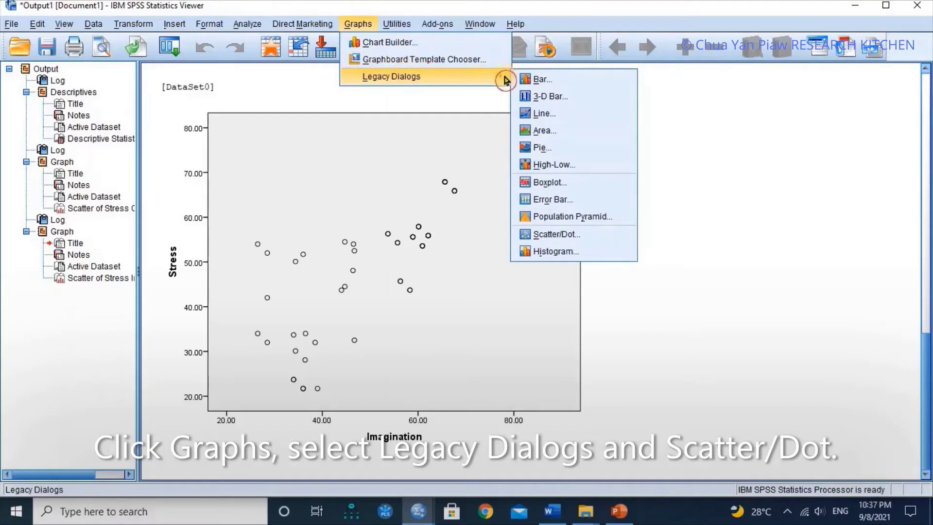
pyautogui.click(561, 237)
pyautogui.click(392, 232)
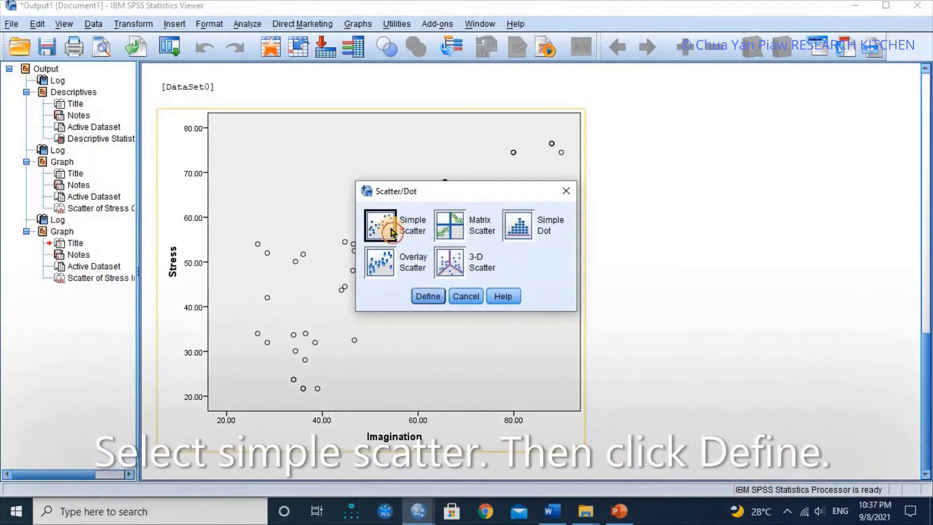
pyautogui.click(427, 297)
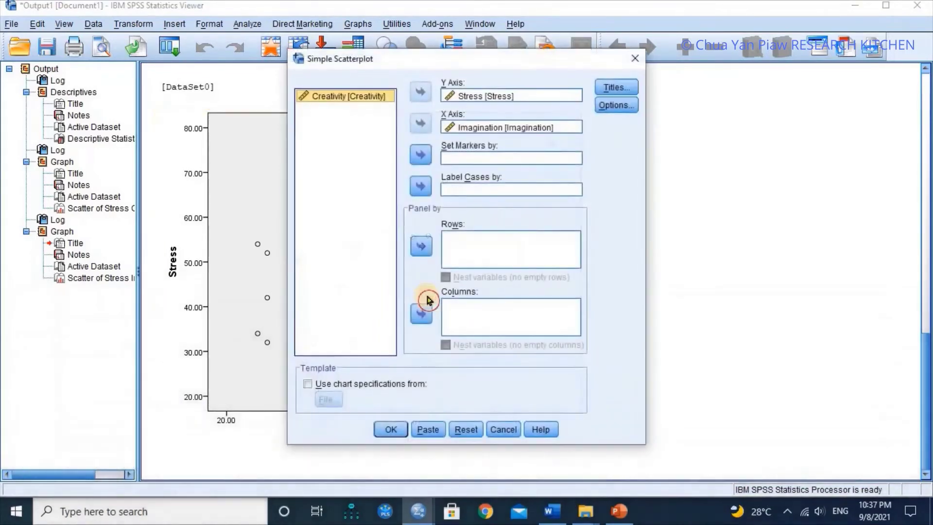
pyautogui.click(446, 100)
pyautogui.click(420, 99)
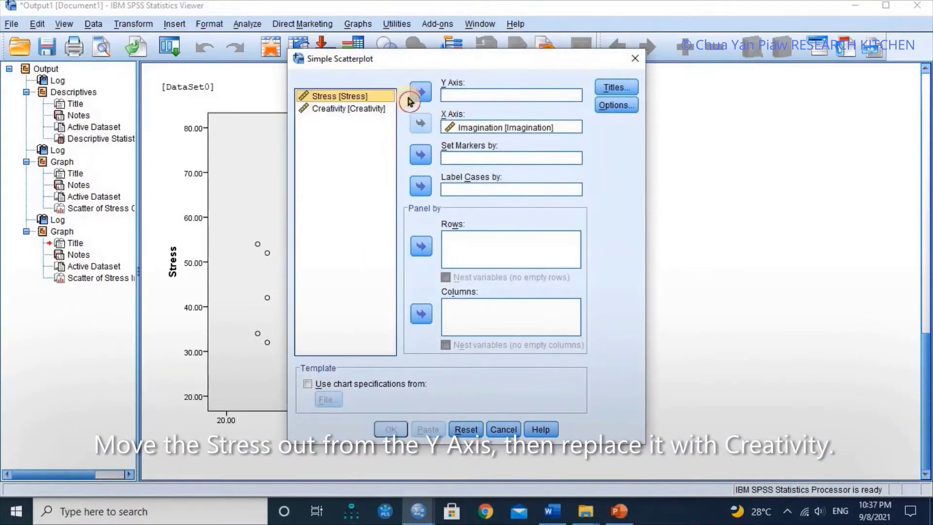
pyautogui.click(353, 111)
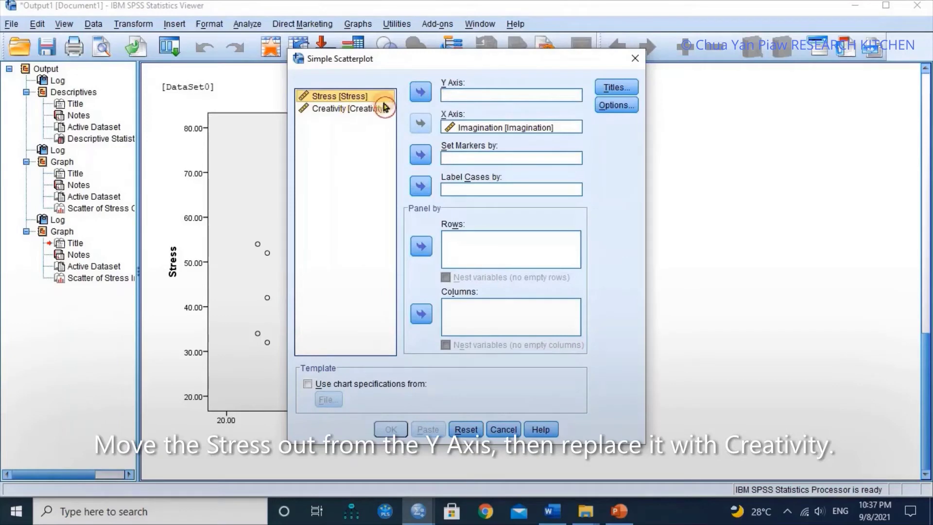
pyautogui.click(416, 96)
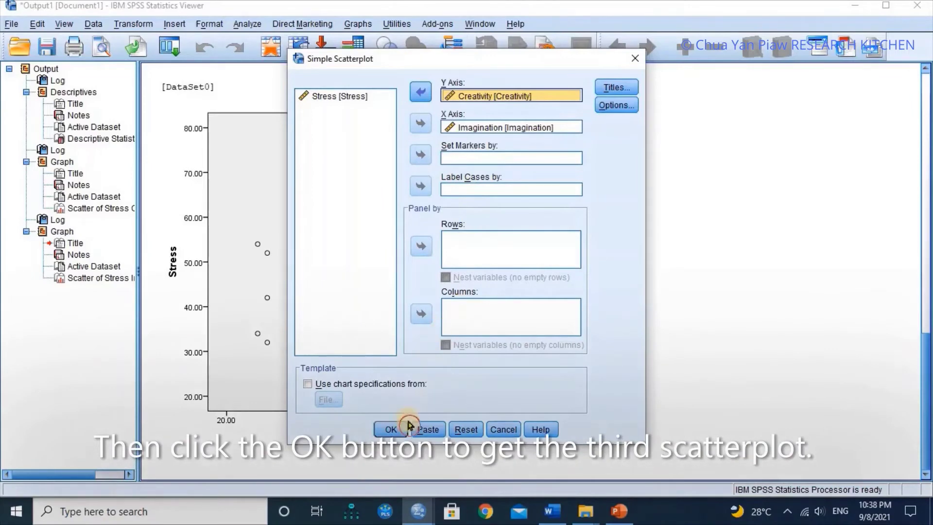
pyautogui.click(395, 430)
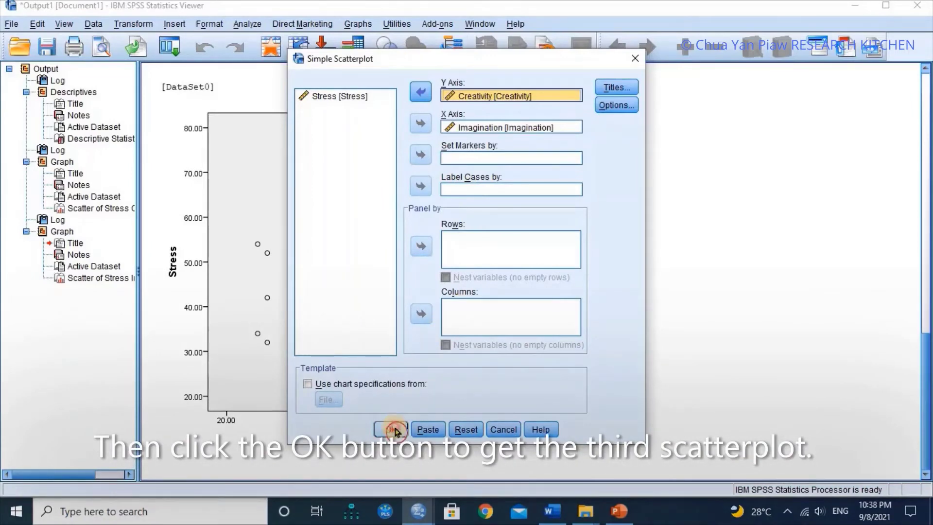
pyautogui.click(640, 357)
# Scroll back up the Viewer and select the Stress–Creativity scatterplot
pyautogui.scroll(-3, 675, 356)
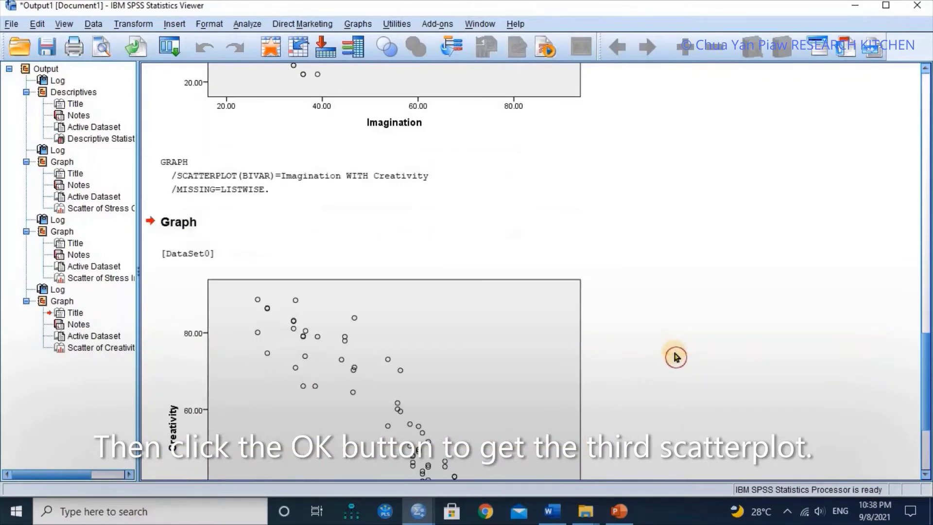
pyautogui.scroll(-4, 675, 357)
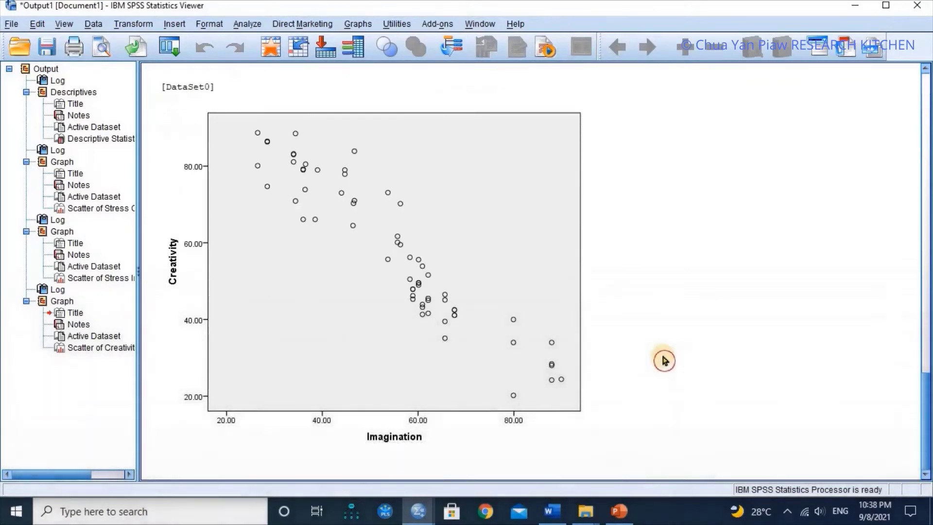
pyautogui.moveTo(925, 431); pyautogui.dragTo(899, 198)
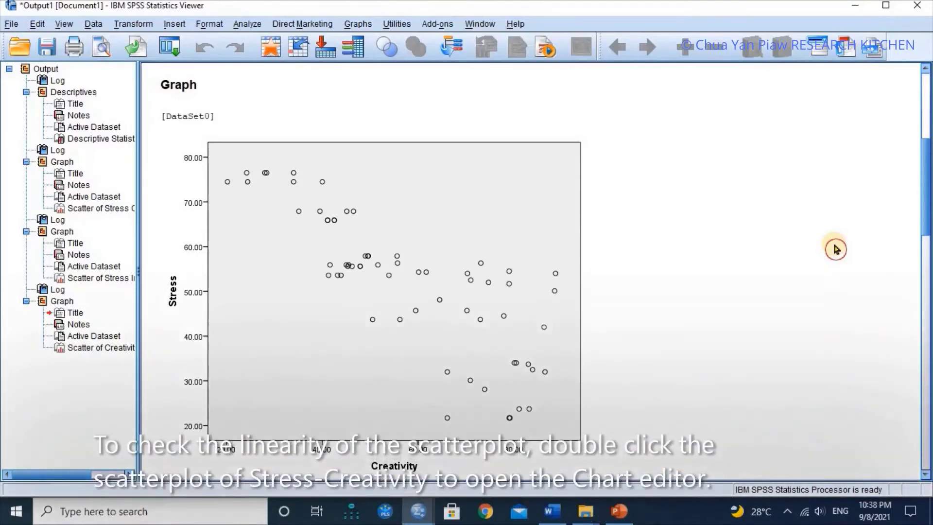
pyautogui.click(505, 176)
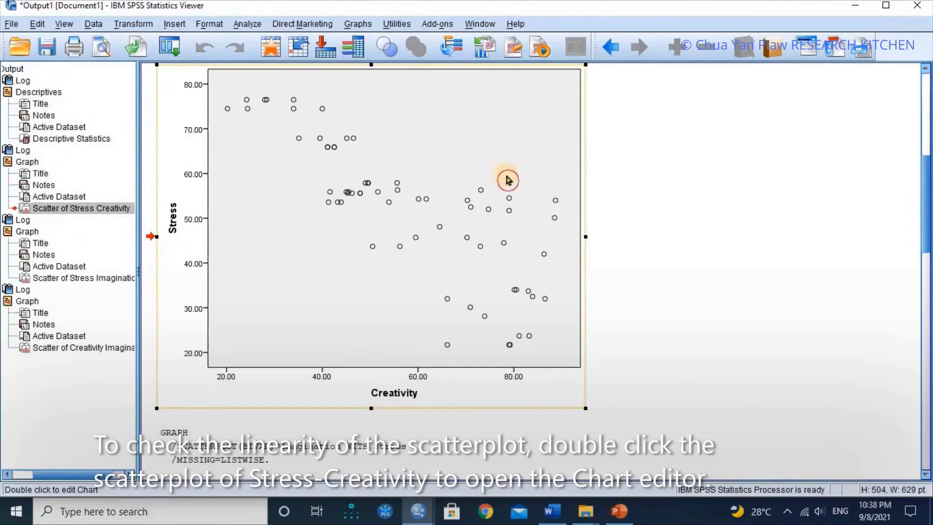
# Add a linear total fit line to the Stress–Creativity chart, giving y=89.66+-0.65*x, R² 0.646
pyautogui.doubleClick(483, 179)
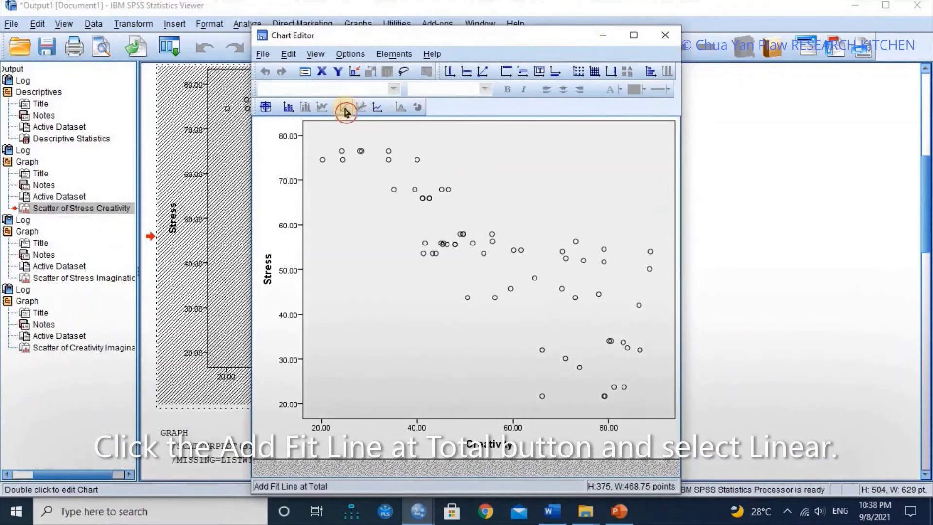
pyautogui.click(345, 111)
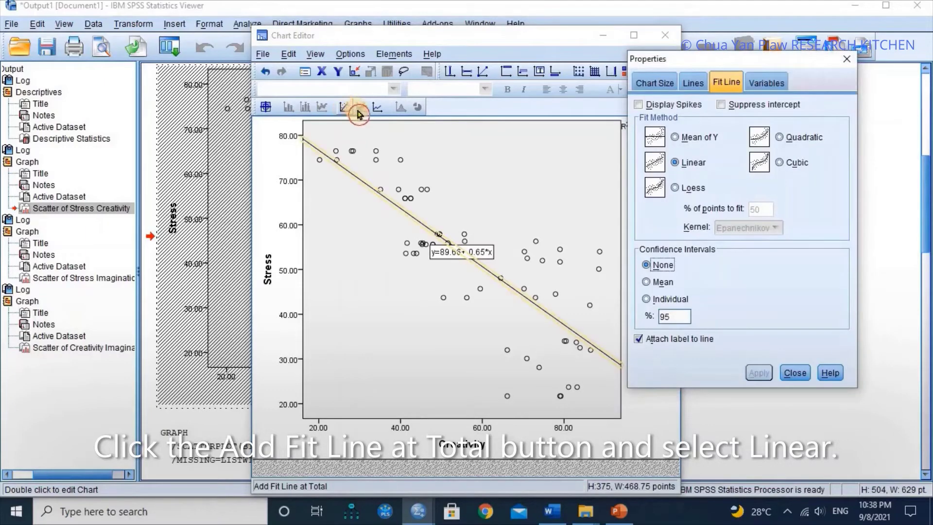
pyautogui.click(675, 164)
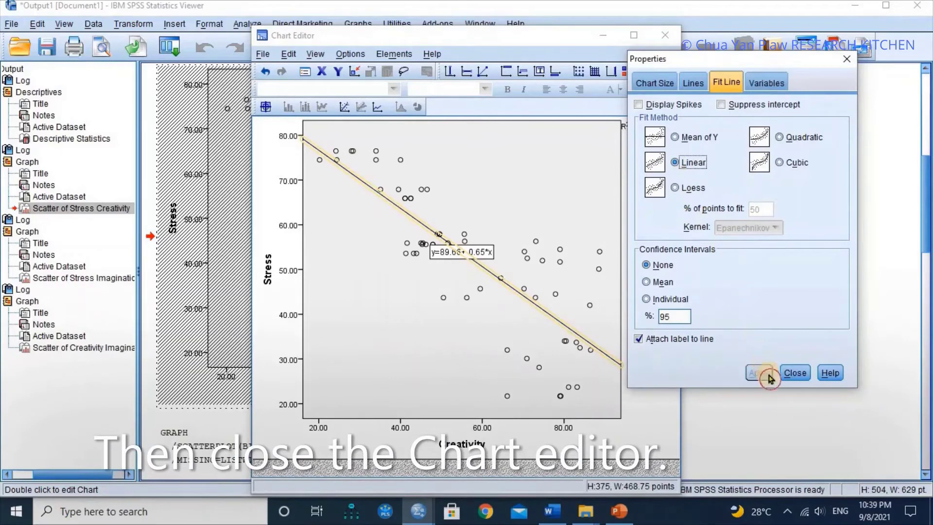
pyautogui.click(848, 61)
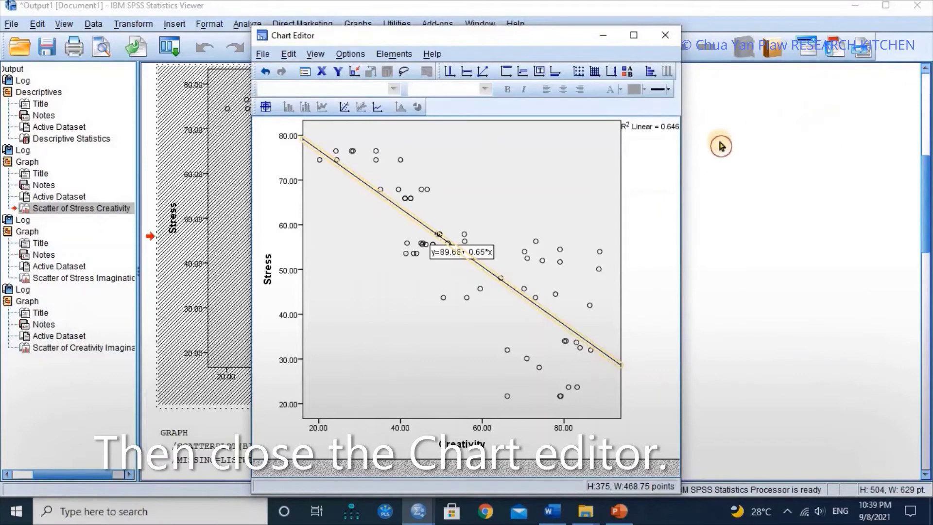
pyautogui.click(665, 35)
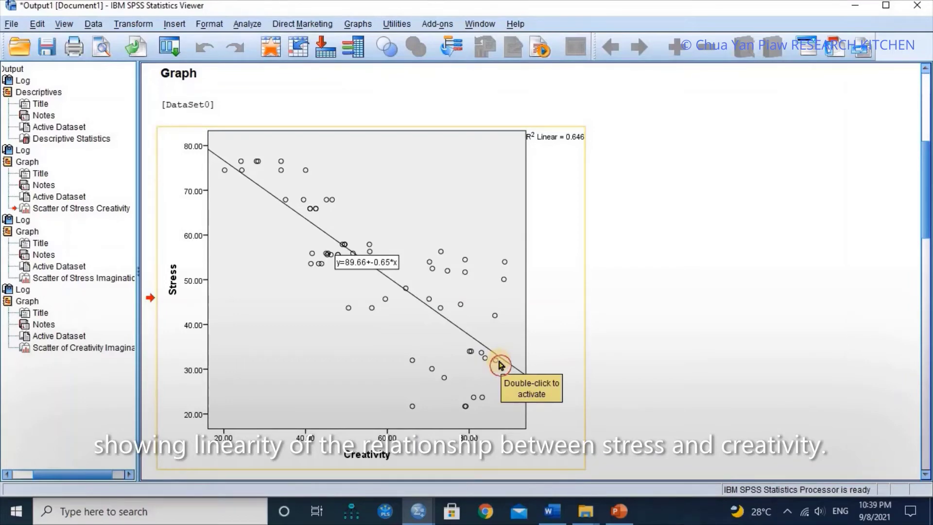
pyautogui.click(881, 197)
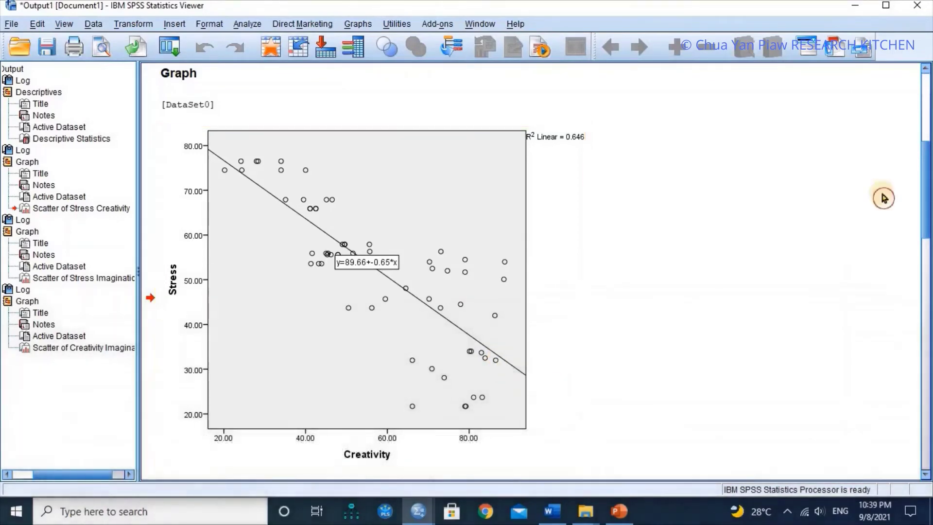
# Add a linear total fit line to the Stress–Imagination chart, giving y=10.13+0.77*x, R² 0.721
pyautogui.moveTo(925, 190); pyautogui.dragTo(900, 300)
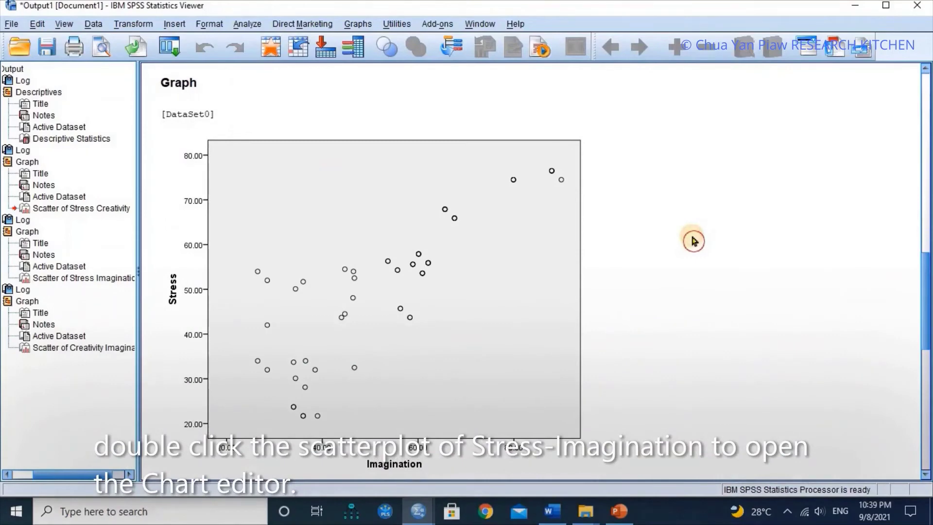
pyautogui.click(430, 189)
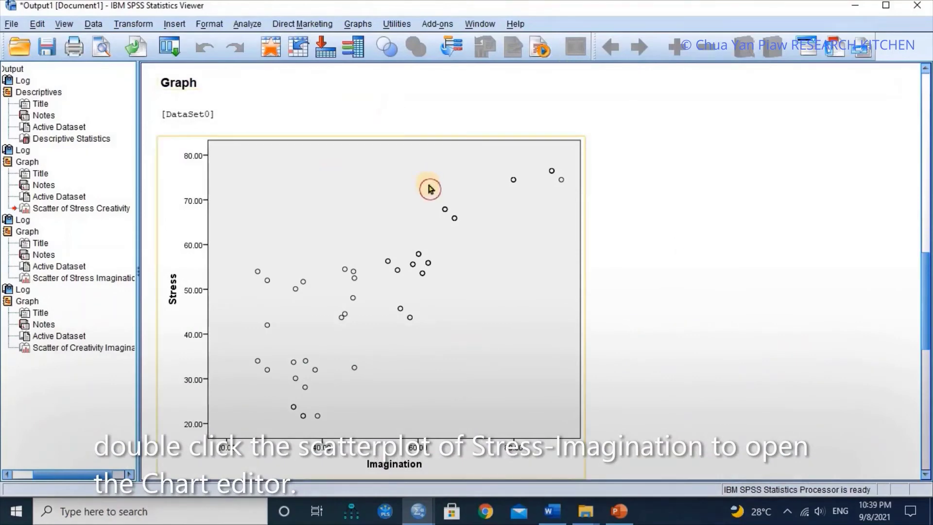
pyautogui.click(430, 189)
pyautogui.doubleClick(430, 189)
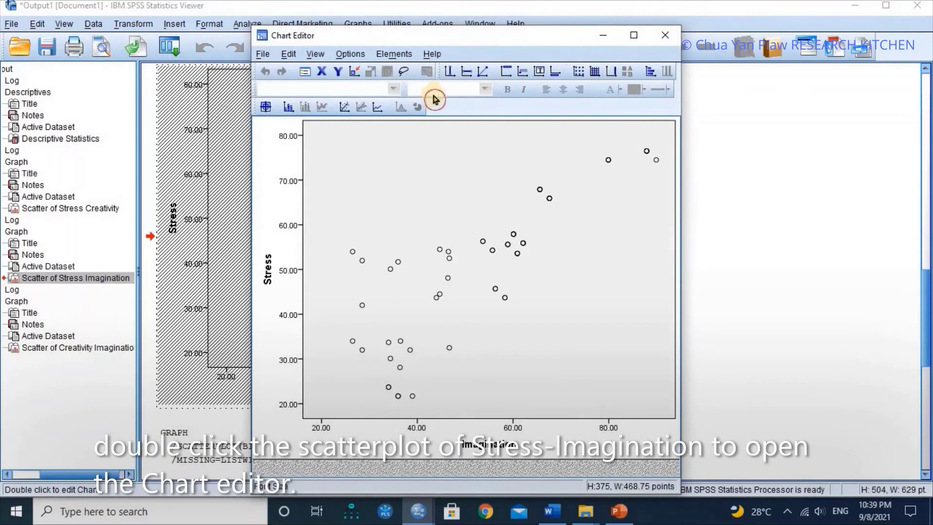
pyautogui.click(348, 112)
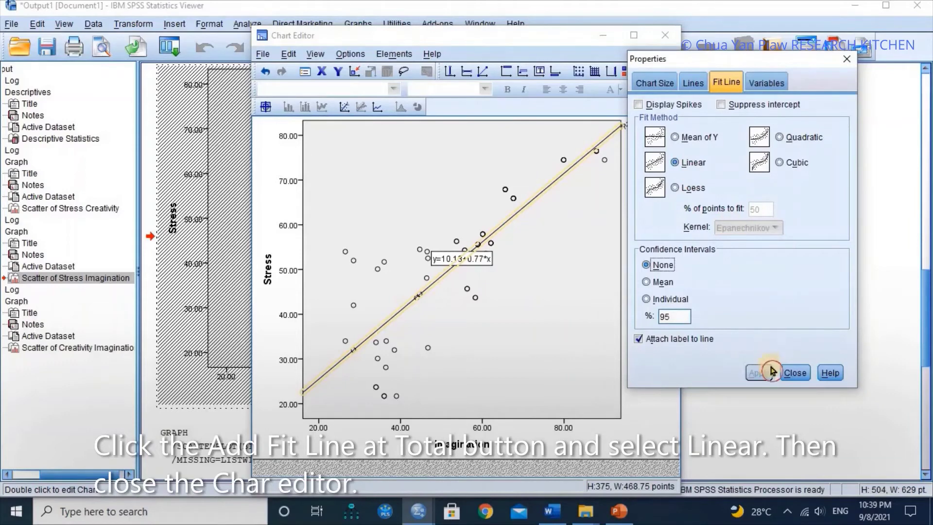
pyautogui.click(848, 68)
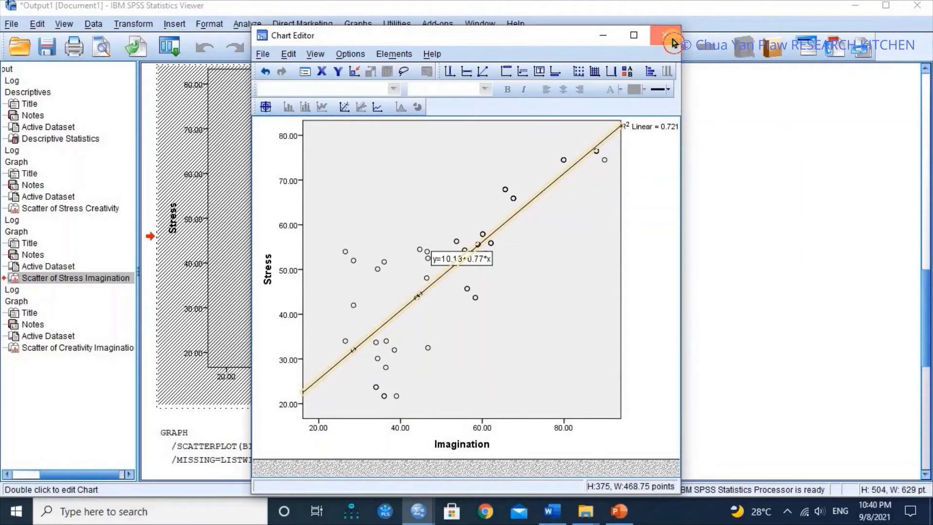
pyautogui.click(672, 43)
pyautogui.moveTo(928, 327); pyautogui.dragTo(927, 319)
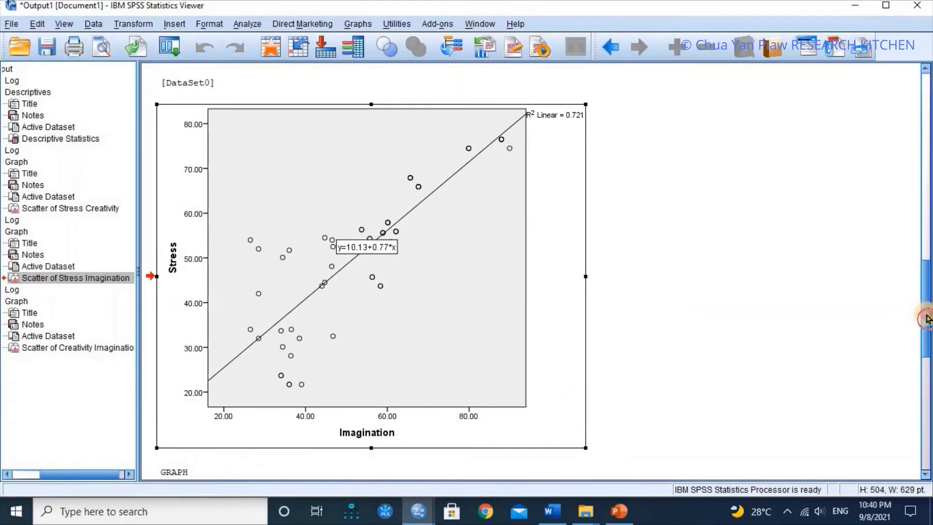
# Scroll the output down to the Creativity–Imagination scatterplot and select it
pyautogui.click(699, 253)
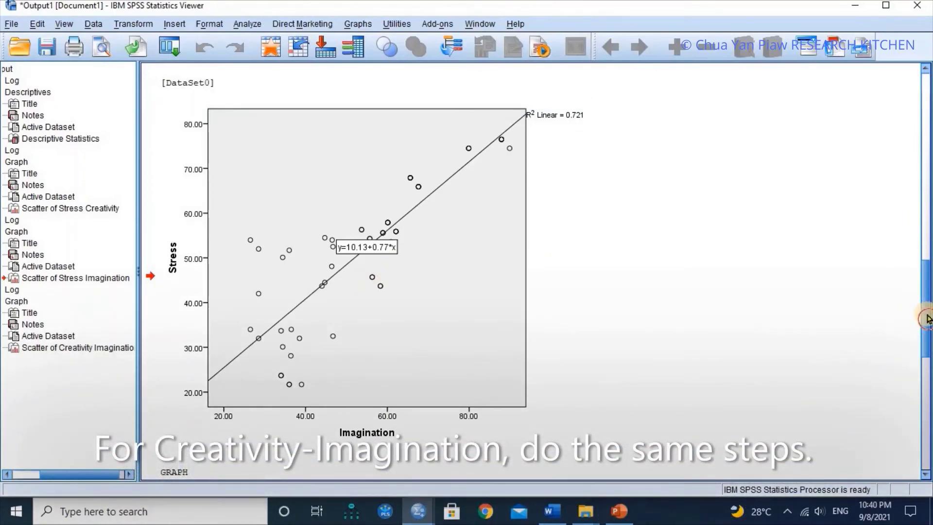
pyautogui.moveTo(925, 318); pyautogui.dragTo(924, 428)
pyautogui.click(486, 189)
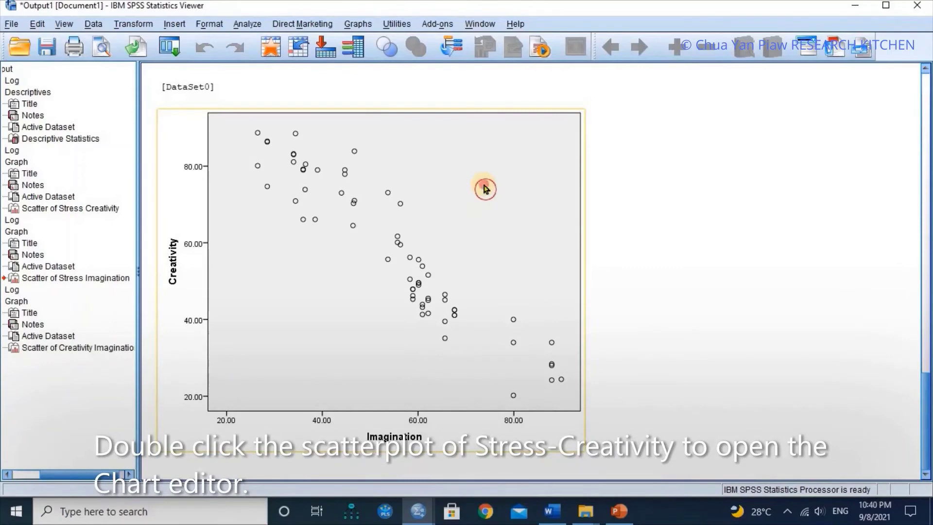
# Add a total linear fit line to the Creativity–Imagination chart, giving R² Linear = 0.873
pyautogui.doubleClick(485, 189)
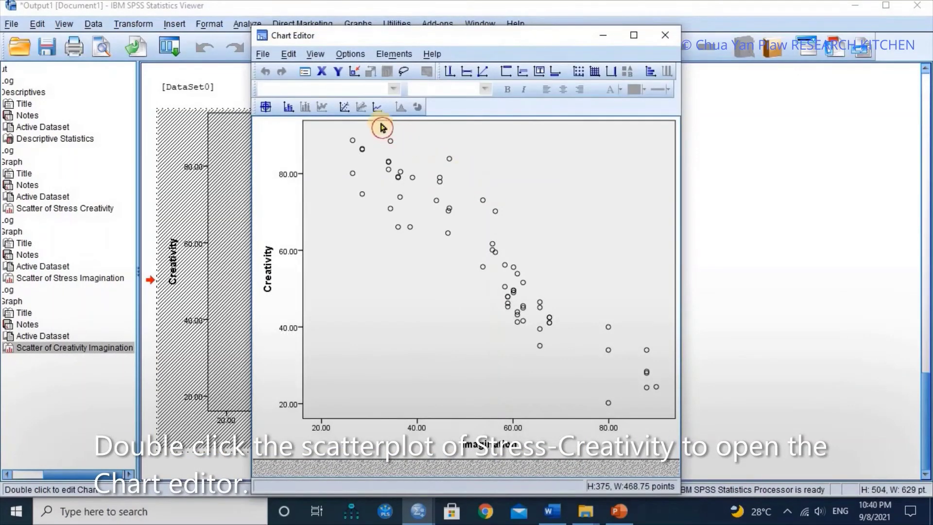
pyautogui.click(347, 110)
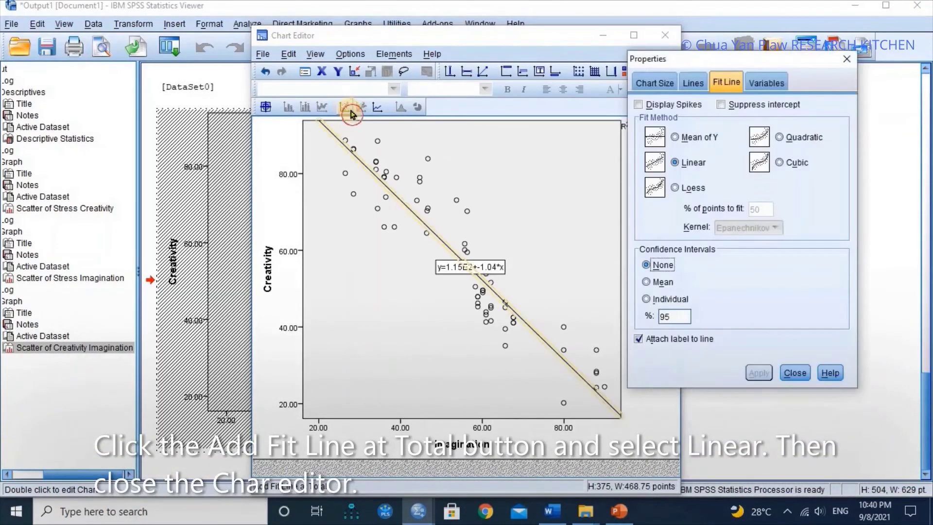
pyautogui.click(846, 63)
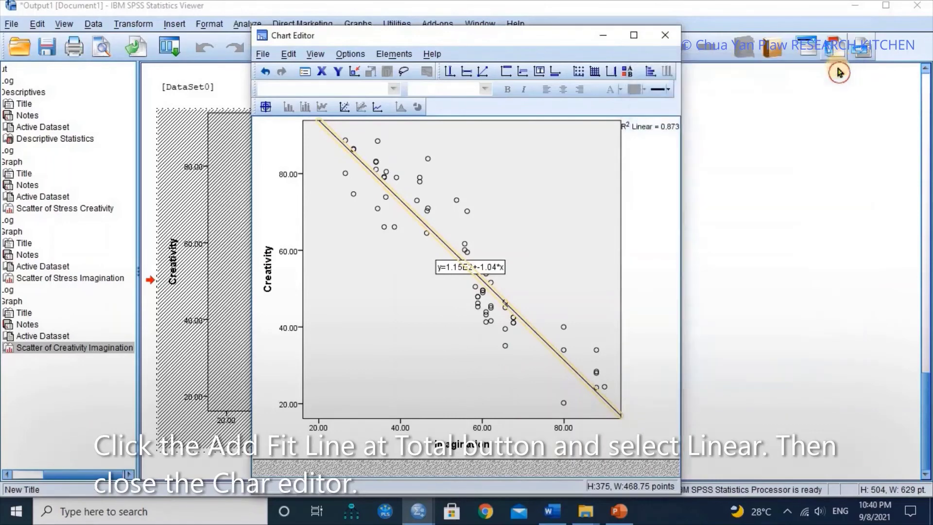
pyautogui.click(665, 35)
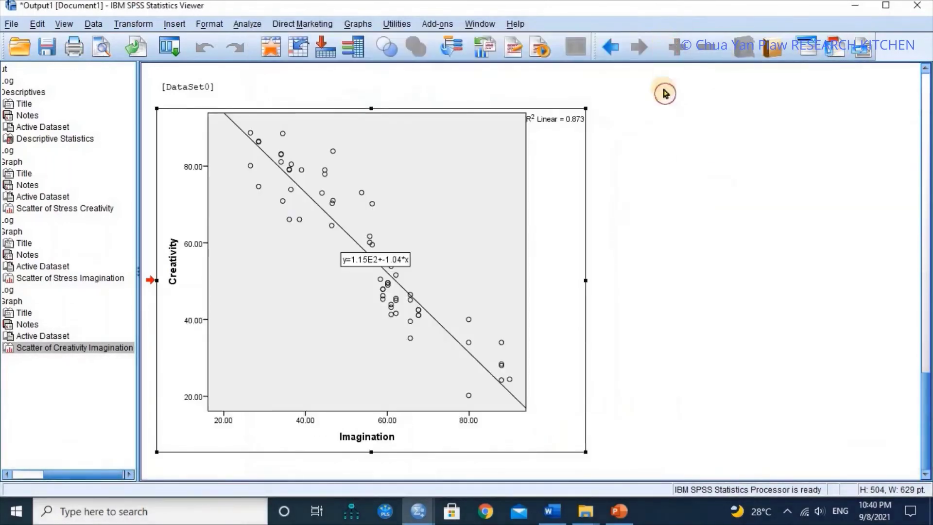
pyautogui.click(623, 153)
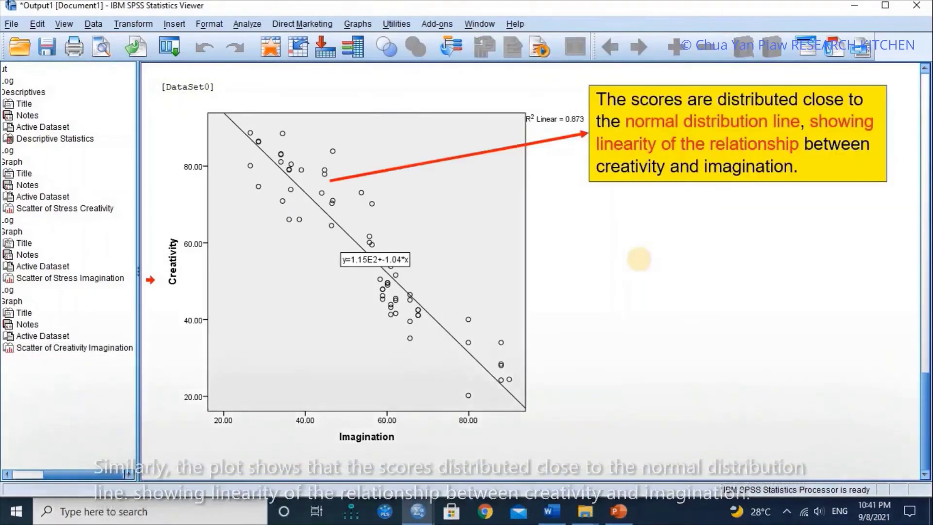
# Return to the Data Editor for Data Pearson.sav
pyautogui.click(641, 264)
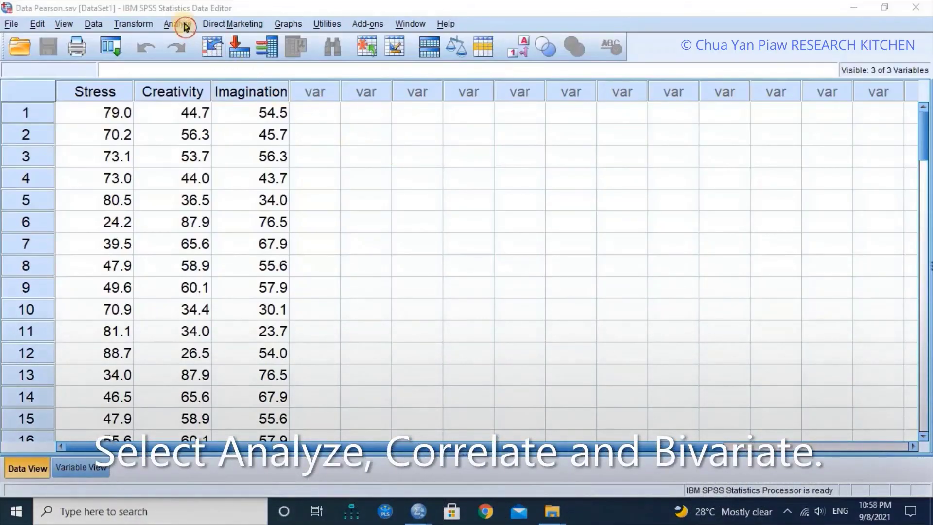
# Open Bivariate Correlations and enter Stress, Creativity and Imagination as variables
pyautogui.click(178, 24)
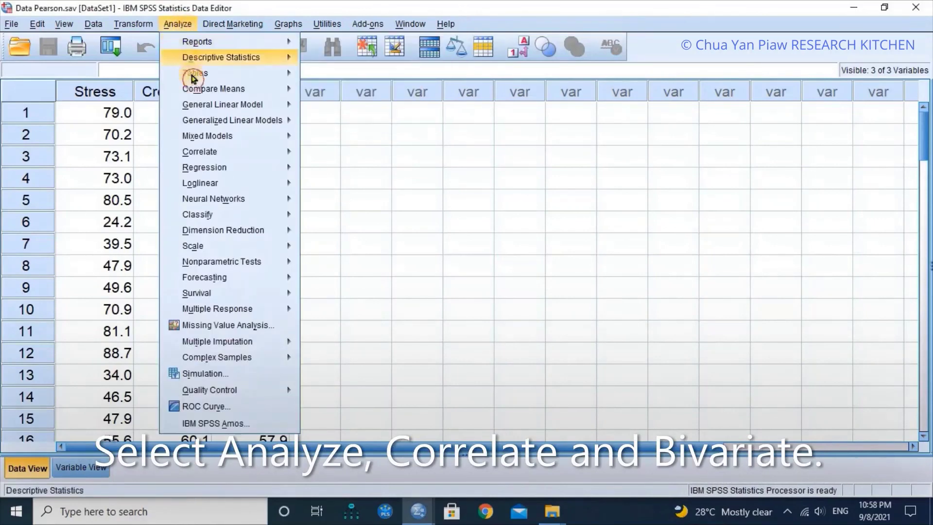
pyautogui.moveTo(227, 151)
pyautogui.click(325, 156)
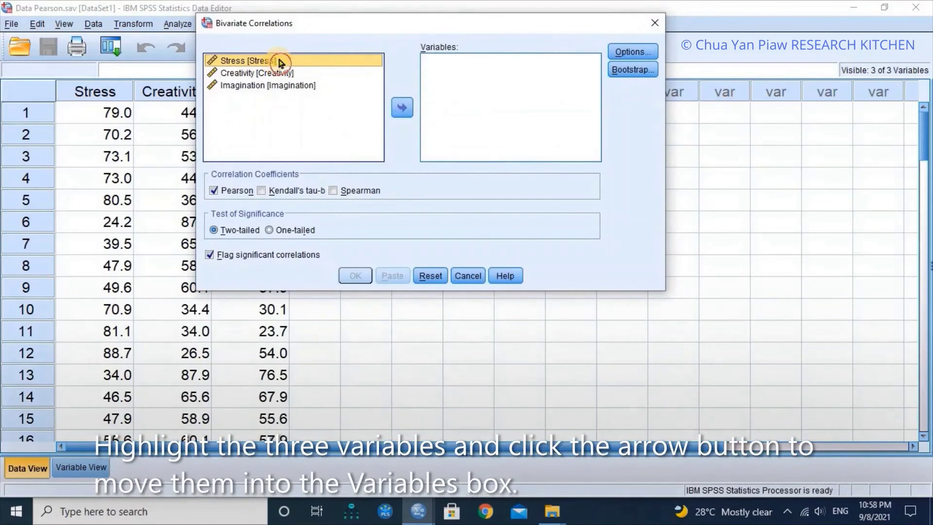
pyautogui.hotkey('shift', 'Down')
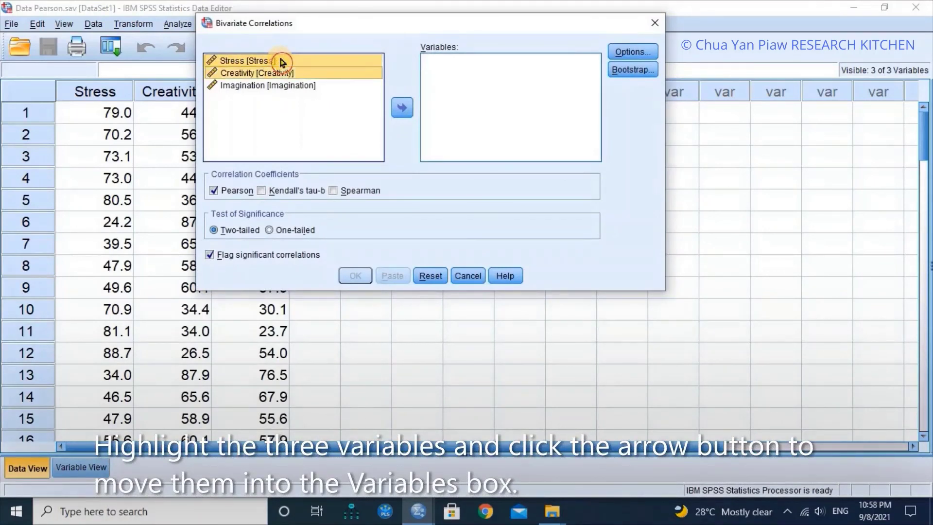
pyautogui.hotkey('shift', 'Down')
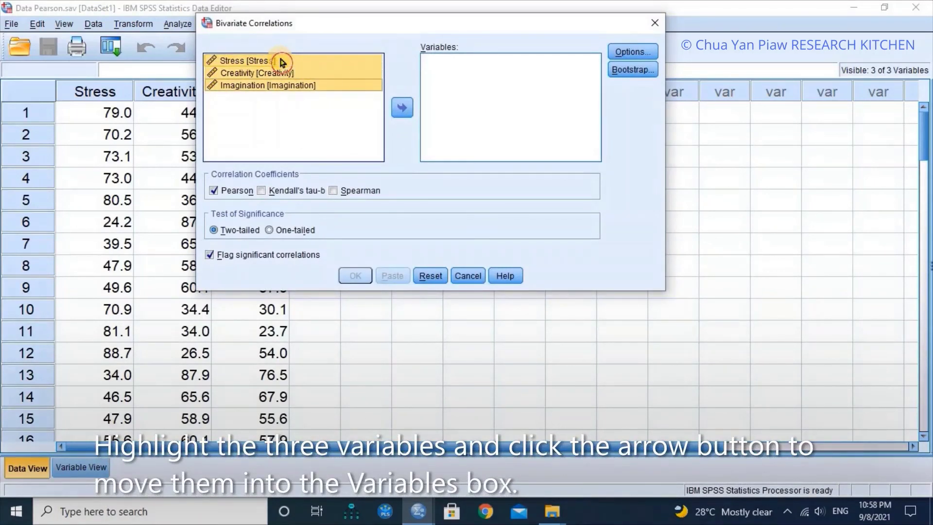
pyautogui.click(402, 109)
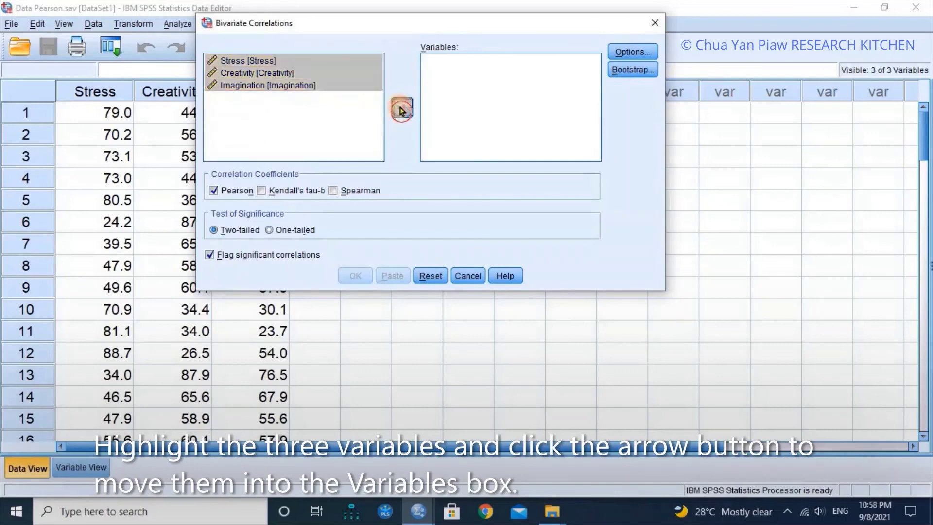